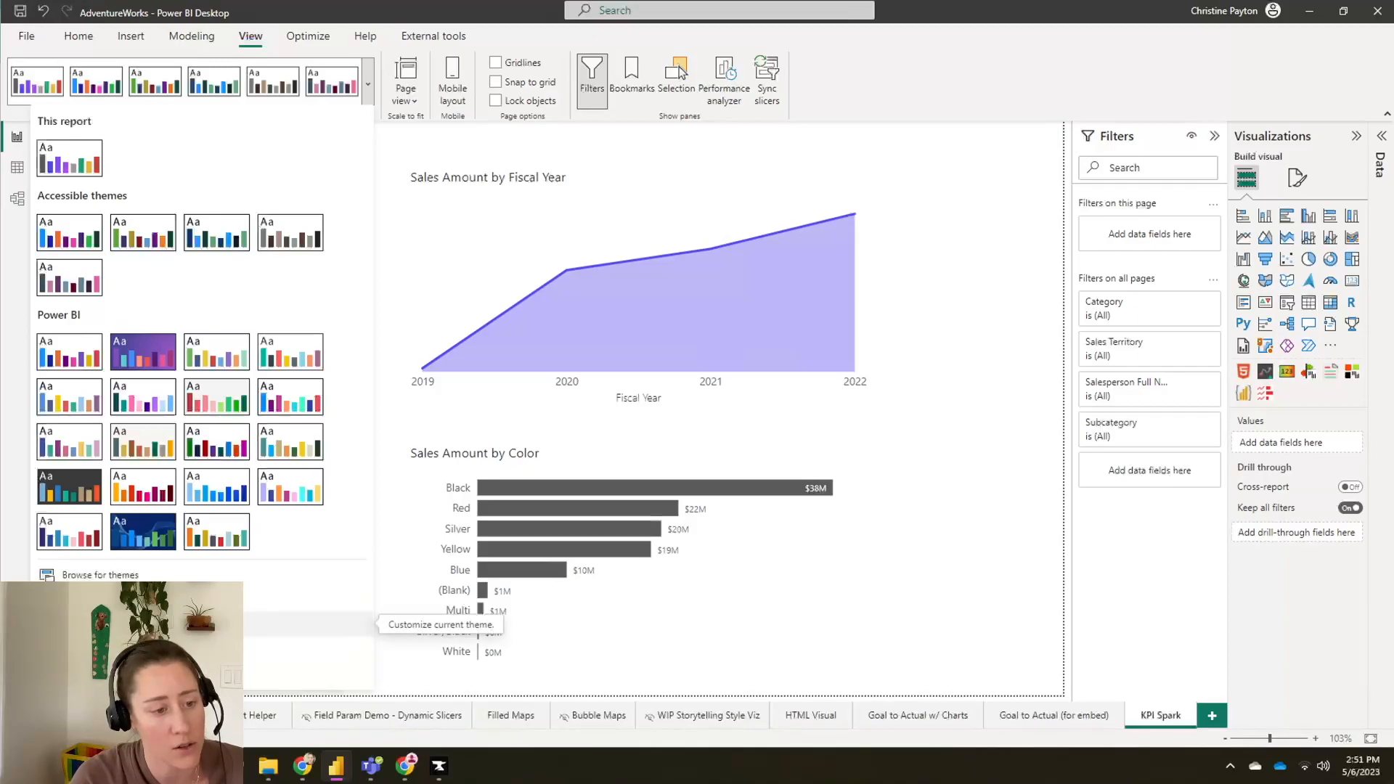
Step: Close the report theme gallery and switch to the PowerBI.tips theme properties page in Chrome
{"action": "left_click", "coordinate": [371, 84]}
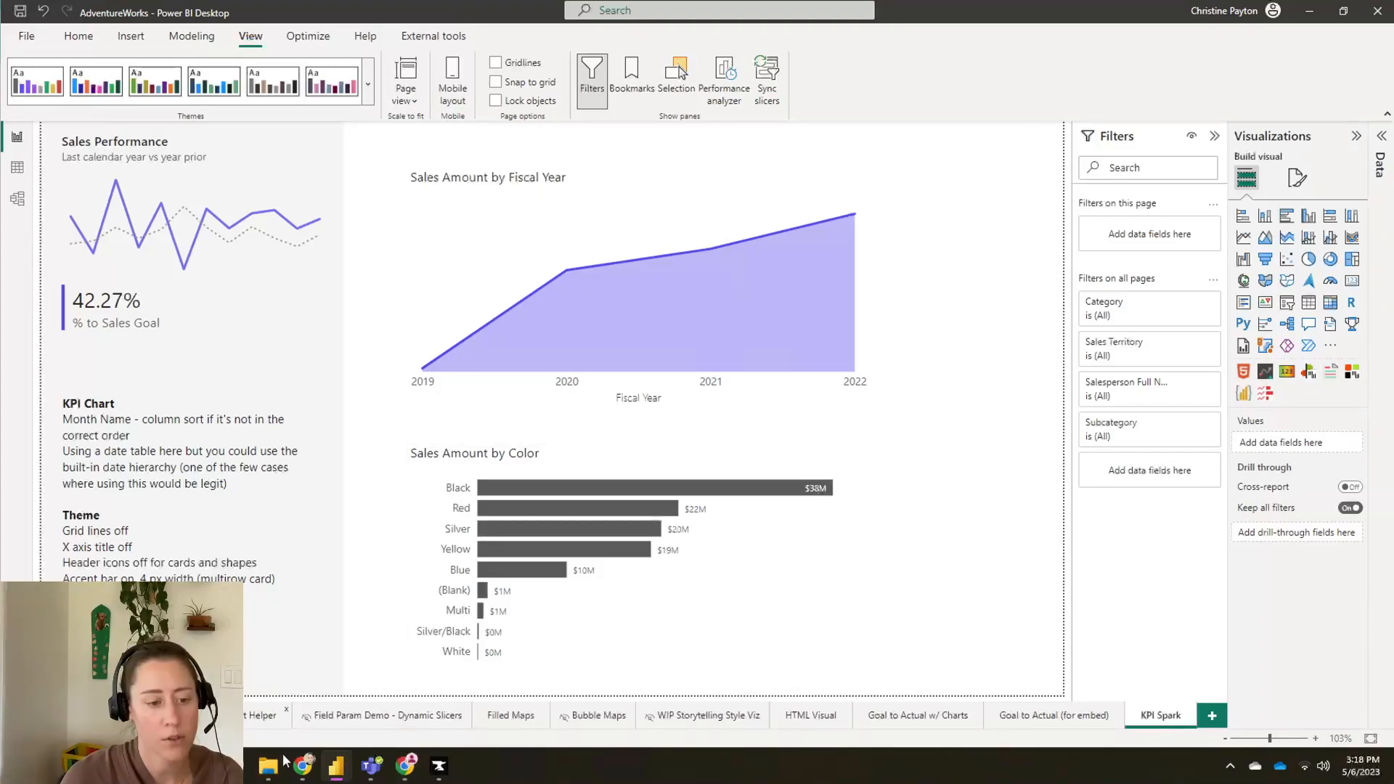
{"action": "left_click", "coordinate": [303, 766]}
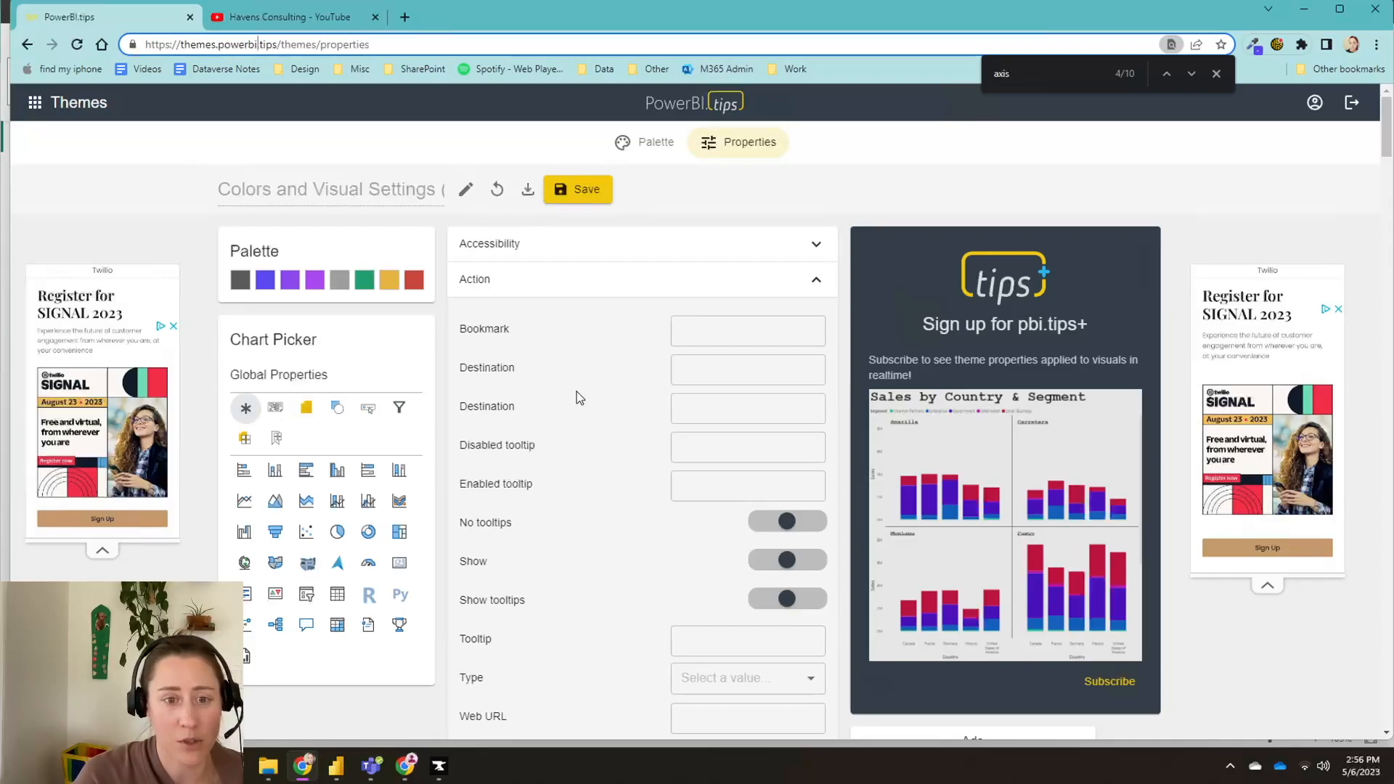
Step: Look over the Action and Background groups in the global theme properties and collapse both
{"action": "scroll", "coordinate": [565, 417], "scroll_direction": "down", "scroll_amount": 3}
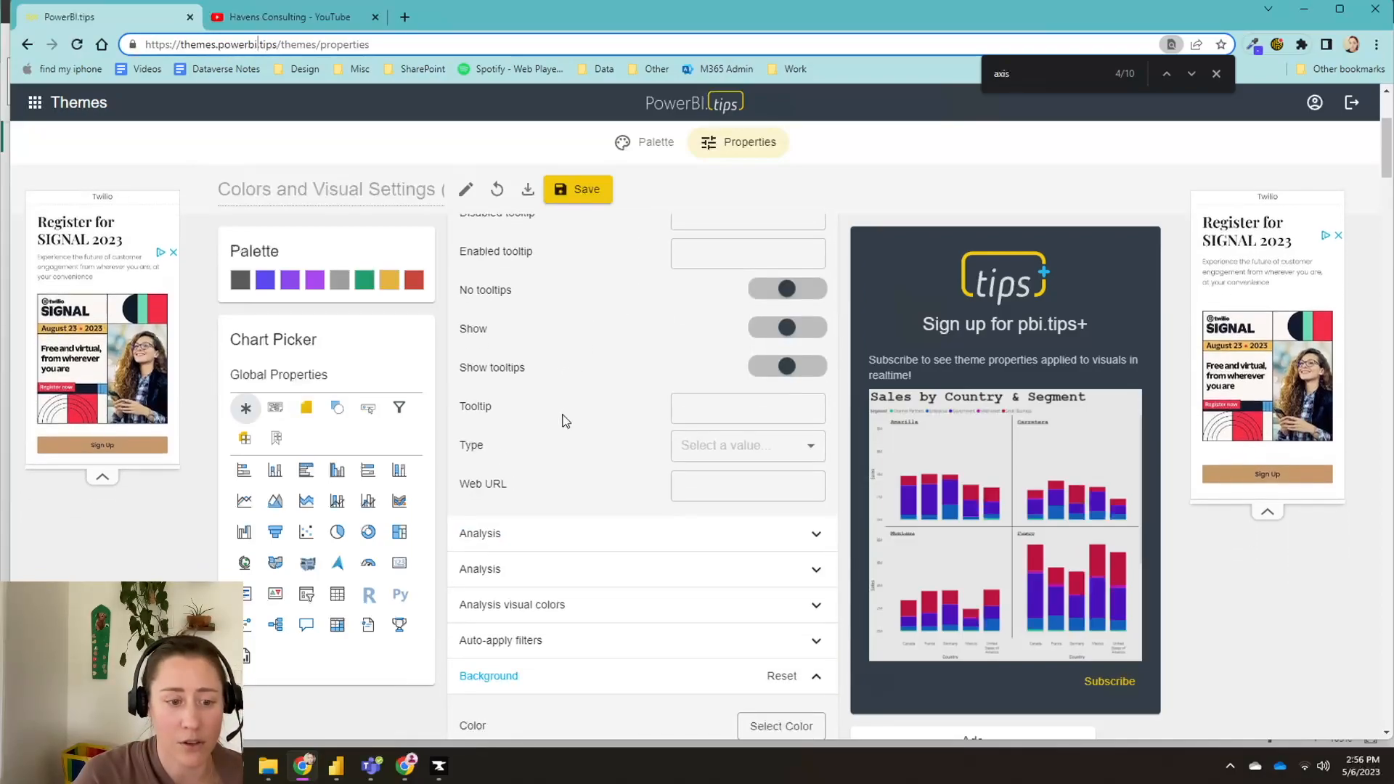
{"action": "scroll", "coordinate": [576, 416], "scroll_direction": "up", "scroll_amount": 3}
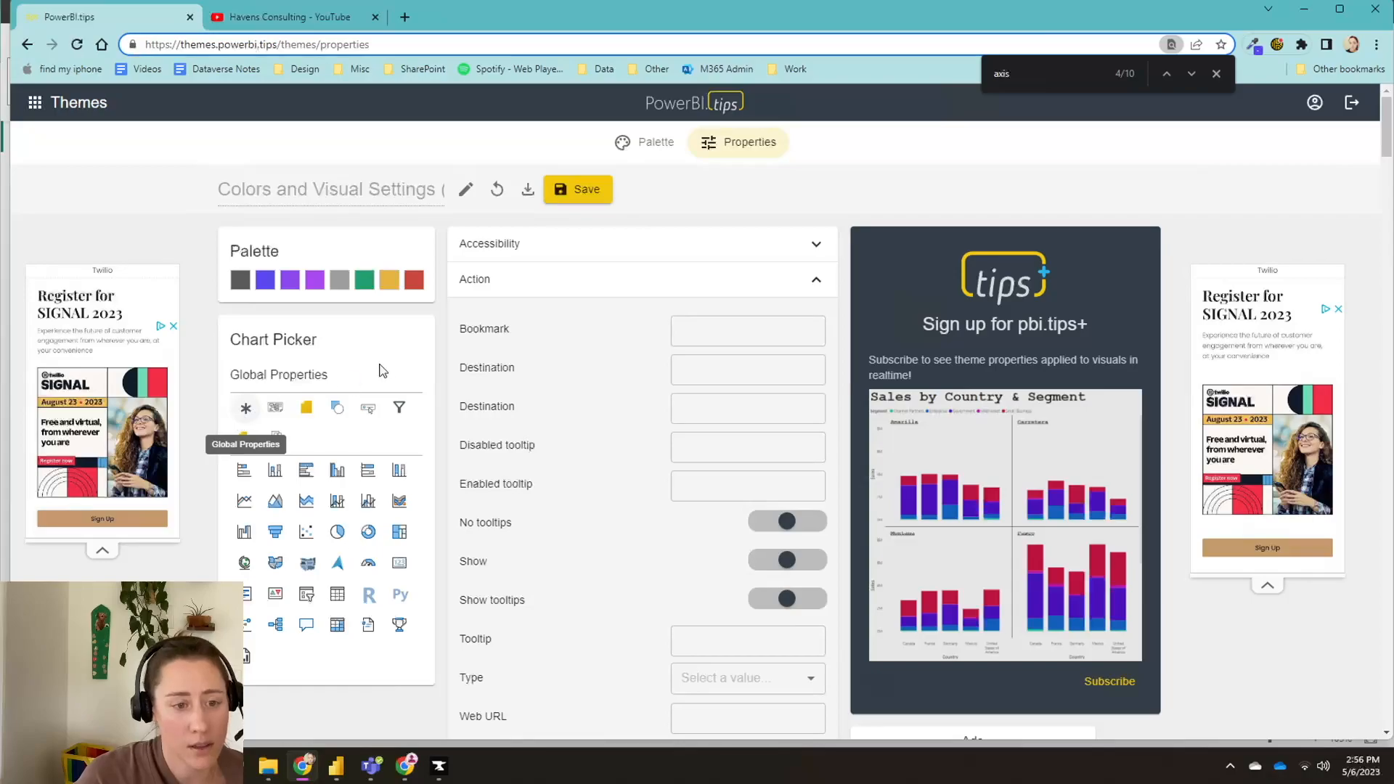
{"action": "scroll", "coordinate": [560, 366], "scroll_direction": "down", "scroll_amount": 1}
{"action": "scroll", "coordinate": [556, 364], "scroll_direction": "up", "scroll_amount": 1}
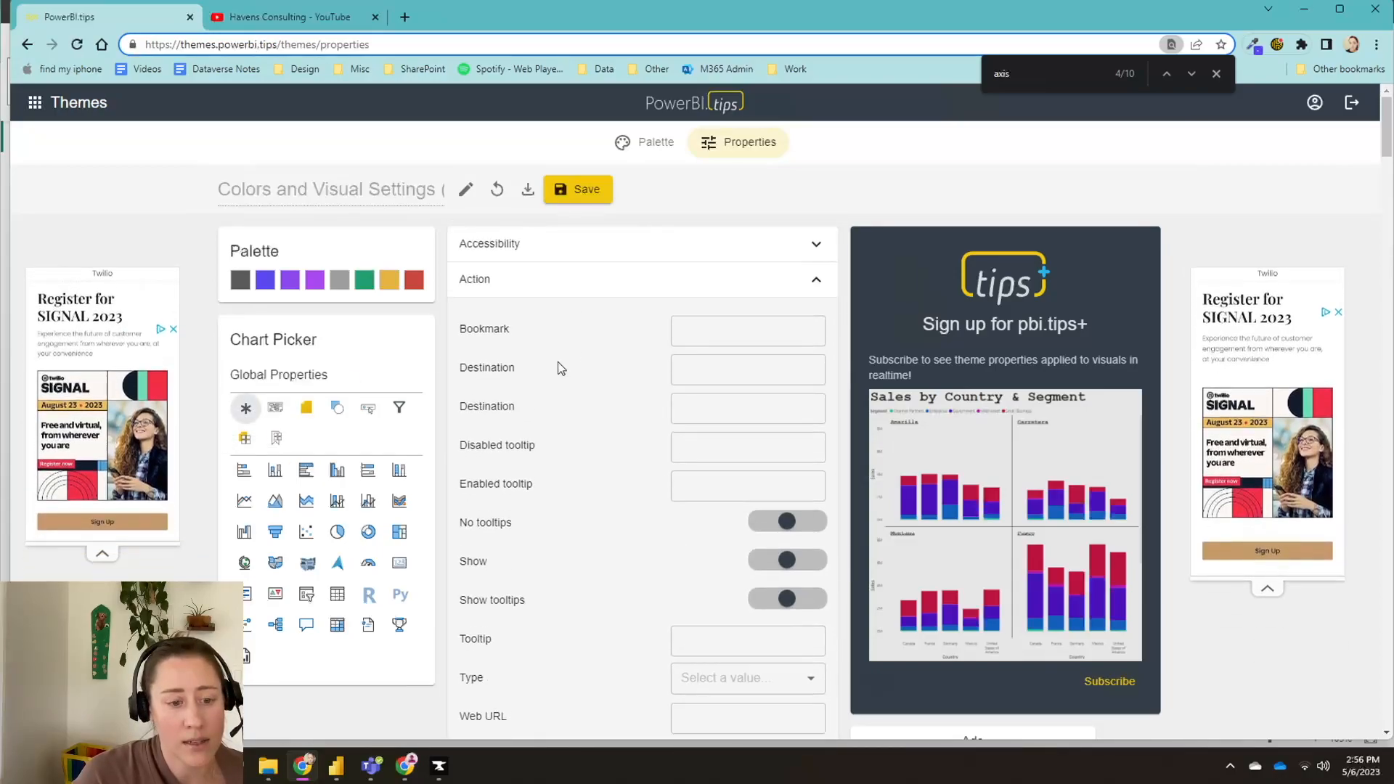
{"action": "left_click", "coordinate": [507, 290]}
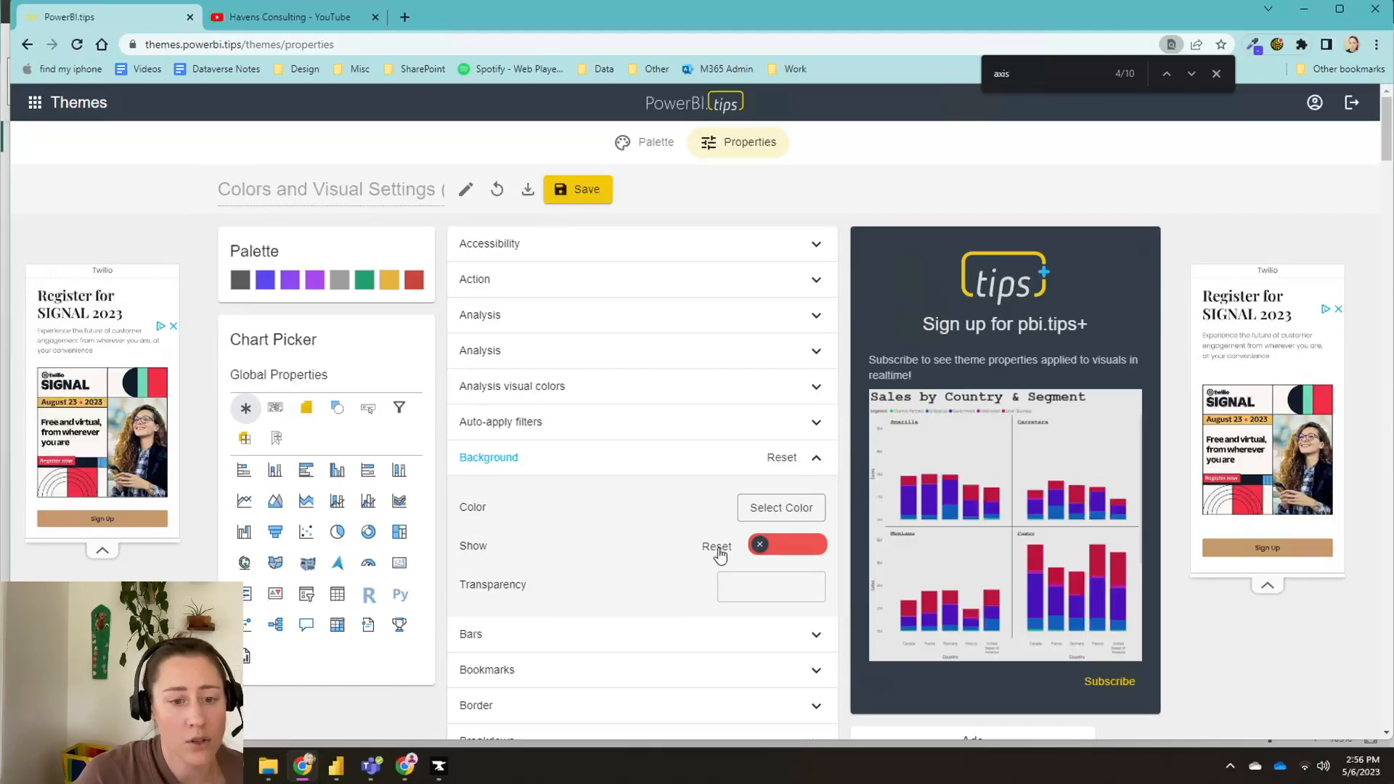
{"action": "left_click", "coordinate": [507, 465]}
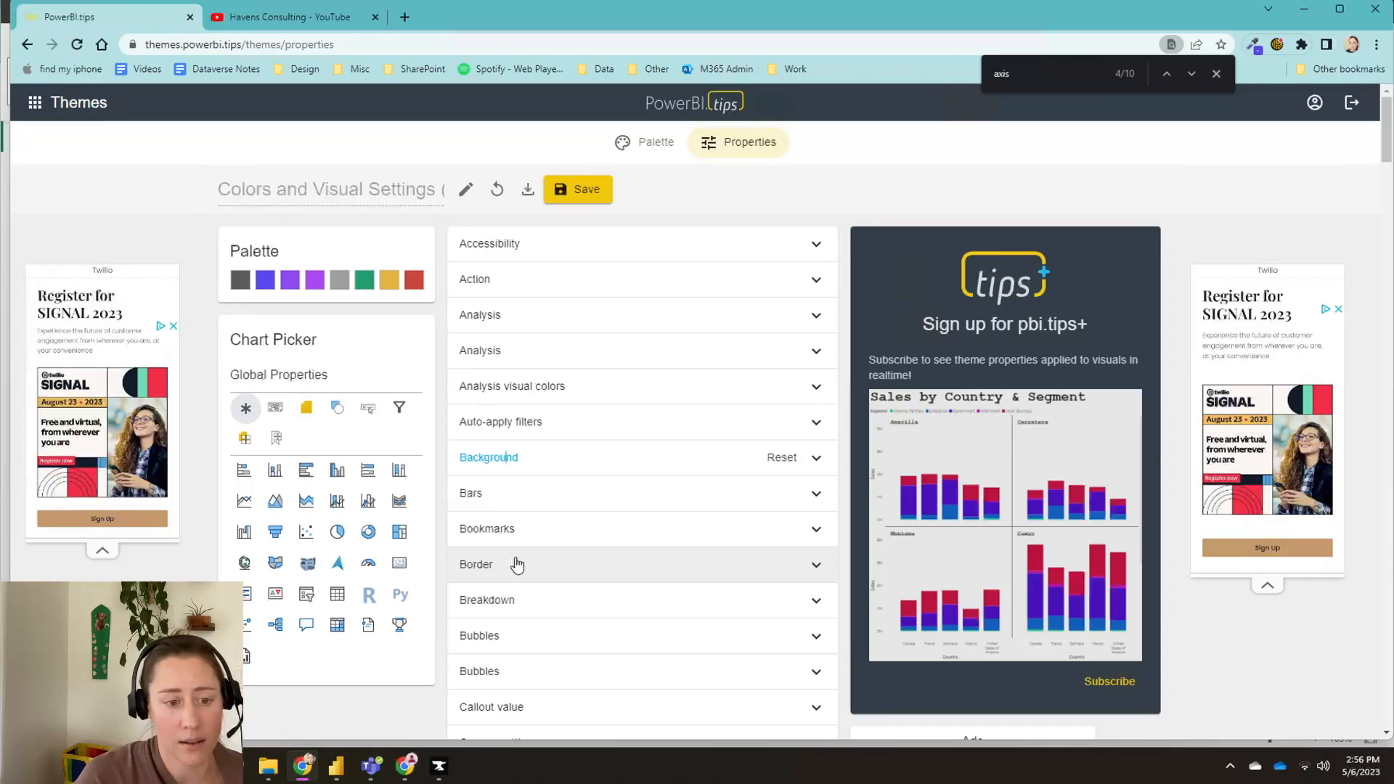
Step: Turn off the horizontal grid and the vertical grid in the global Grid properties
{"action": "scroll", "coordinate": [517, 563], "scroll_direction": "down", "scroll_amount": 2}
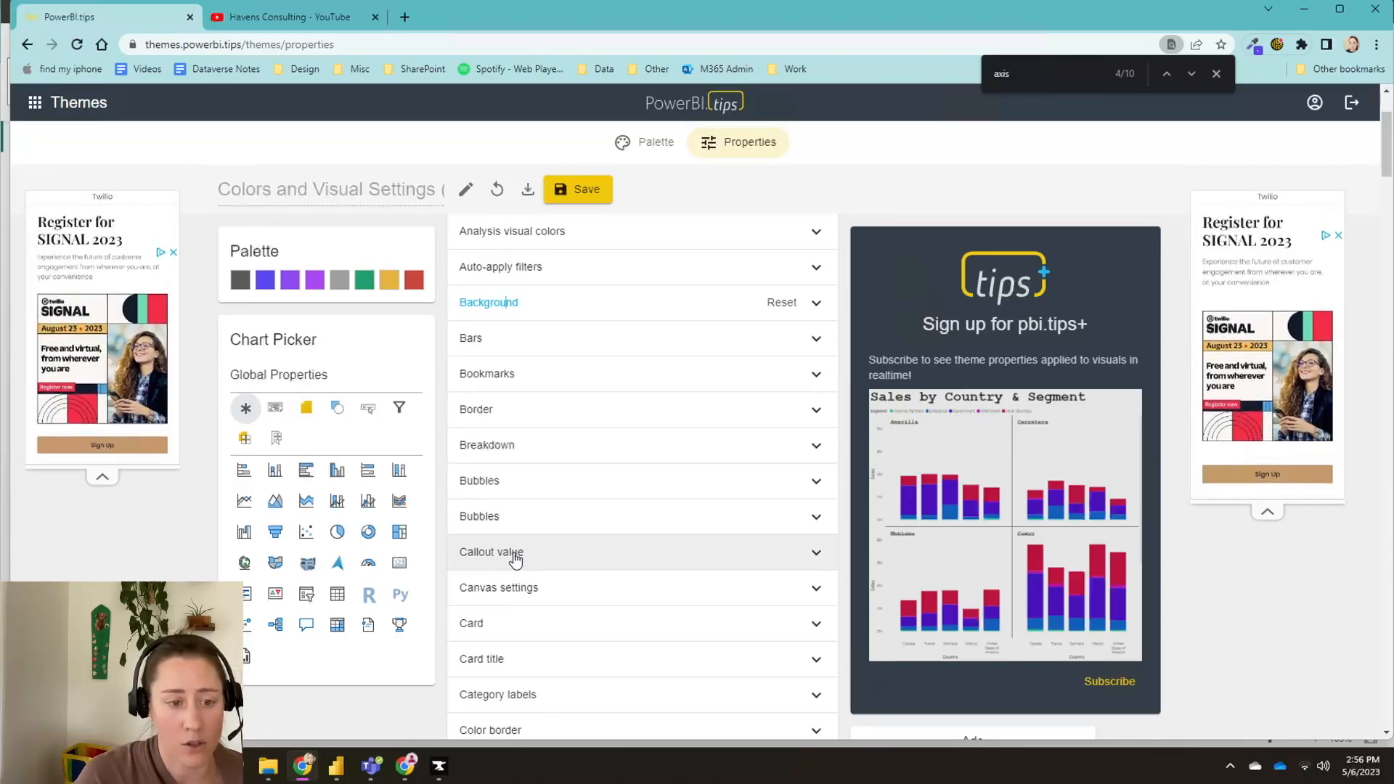
{"action": "scroll", "coordinate": [533, 561], "scroll_direction": "down", "scroll_amount": 4}
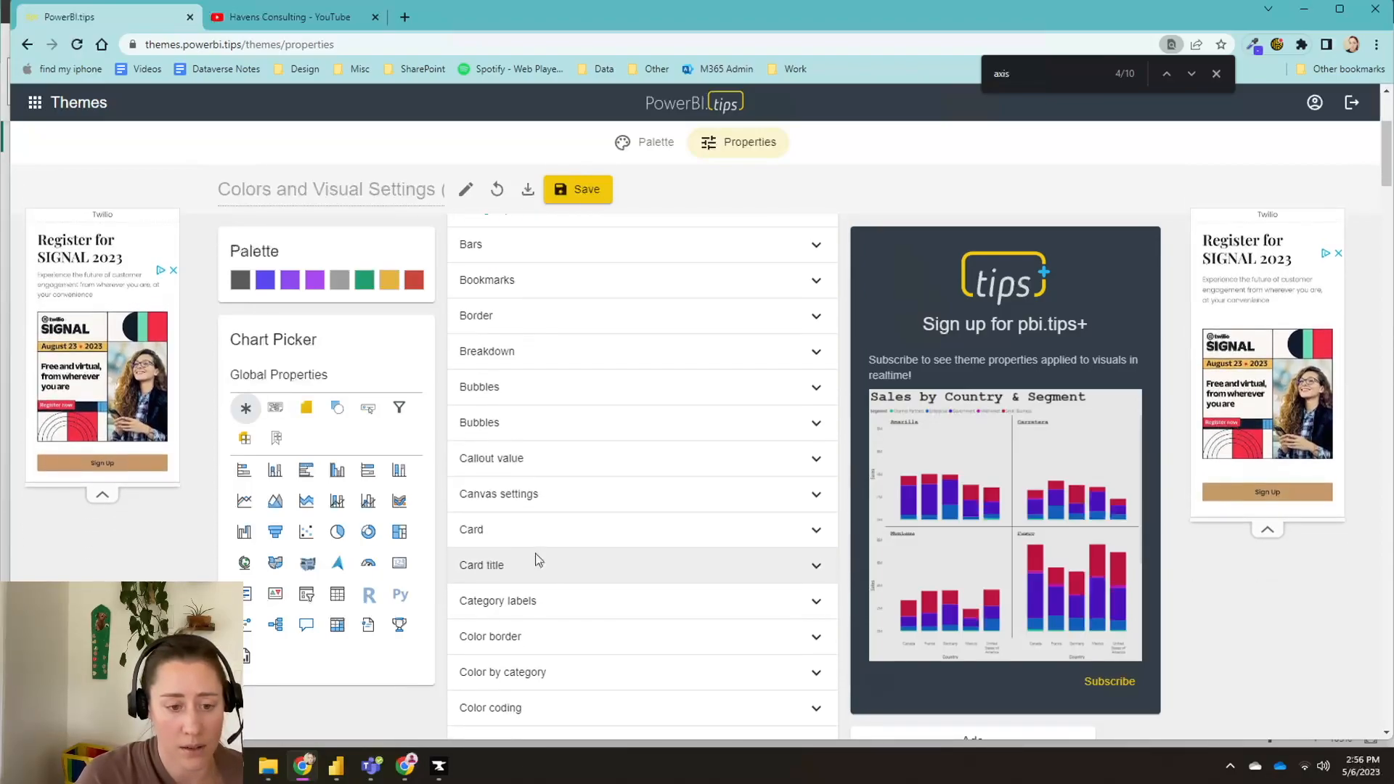
{"action": "scroll", "coordinate": [536, 559], "scroll_direction": "down", "scroll_amount": 8}
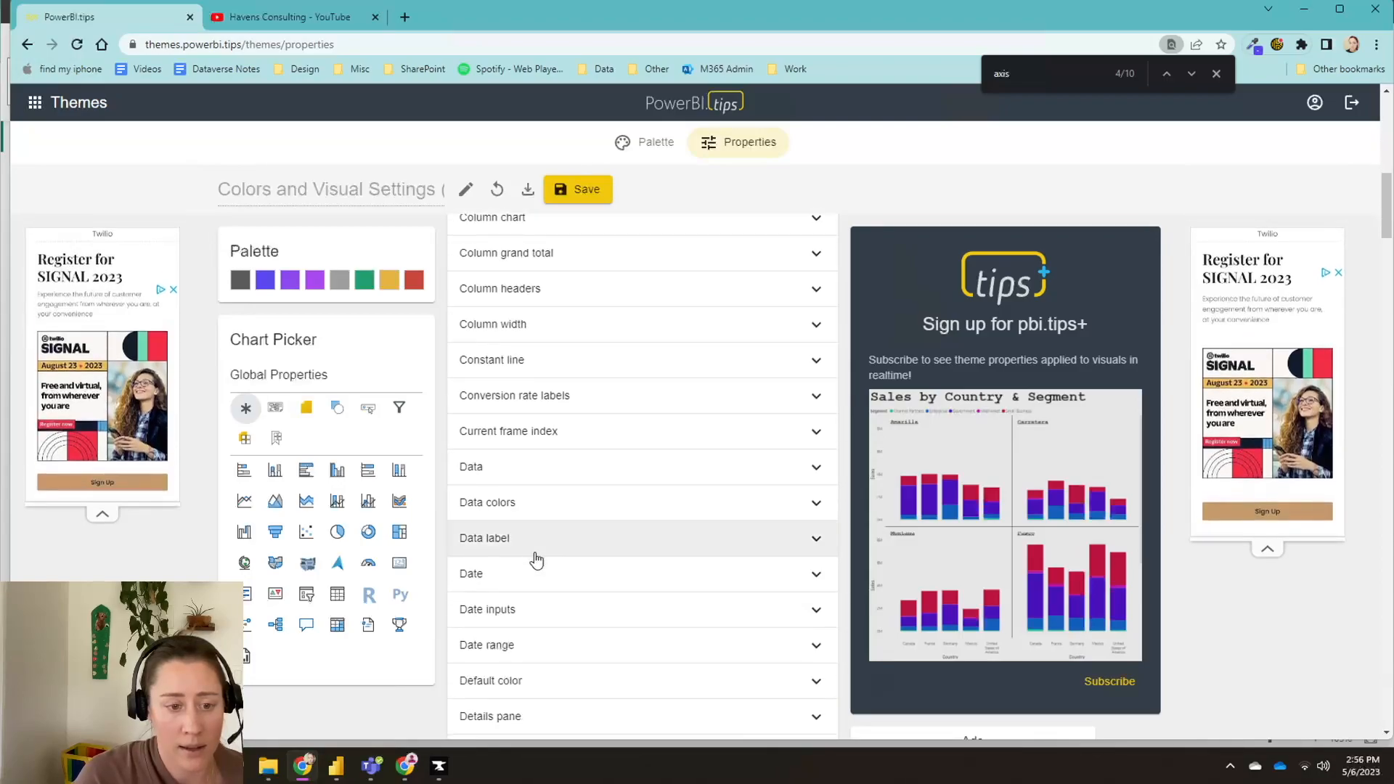
{"action": "scroll", "coordinate": [535, 560], "scroll_direction": "down", "scroll_amount": 7}
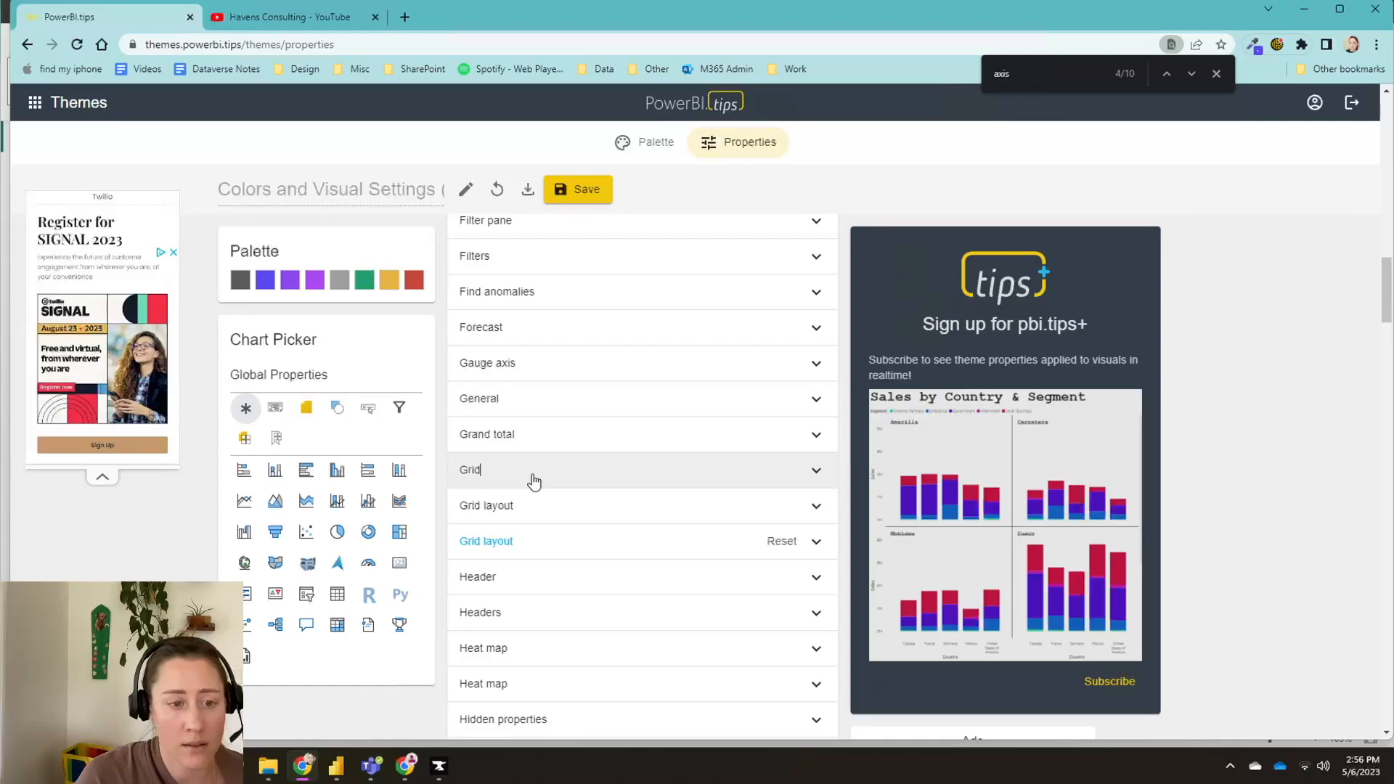
{"action": "left_click", "coordinate": [534, 471]}
{"action": "scroll", "coordinate": [554, 523], "scroll_direction": "down", "scroll_amount": 2}
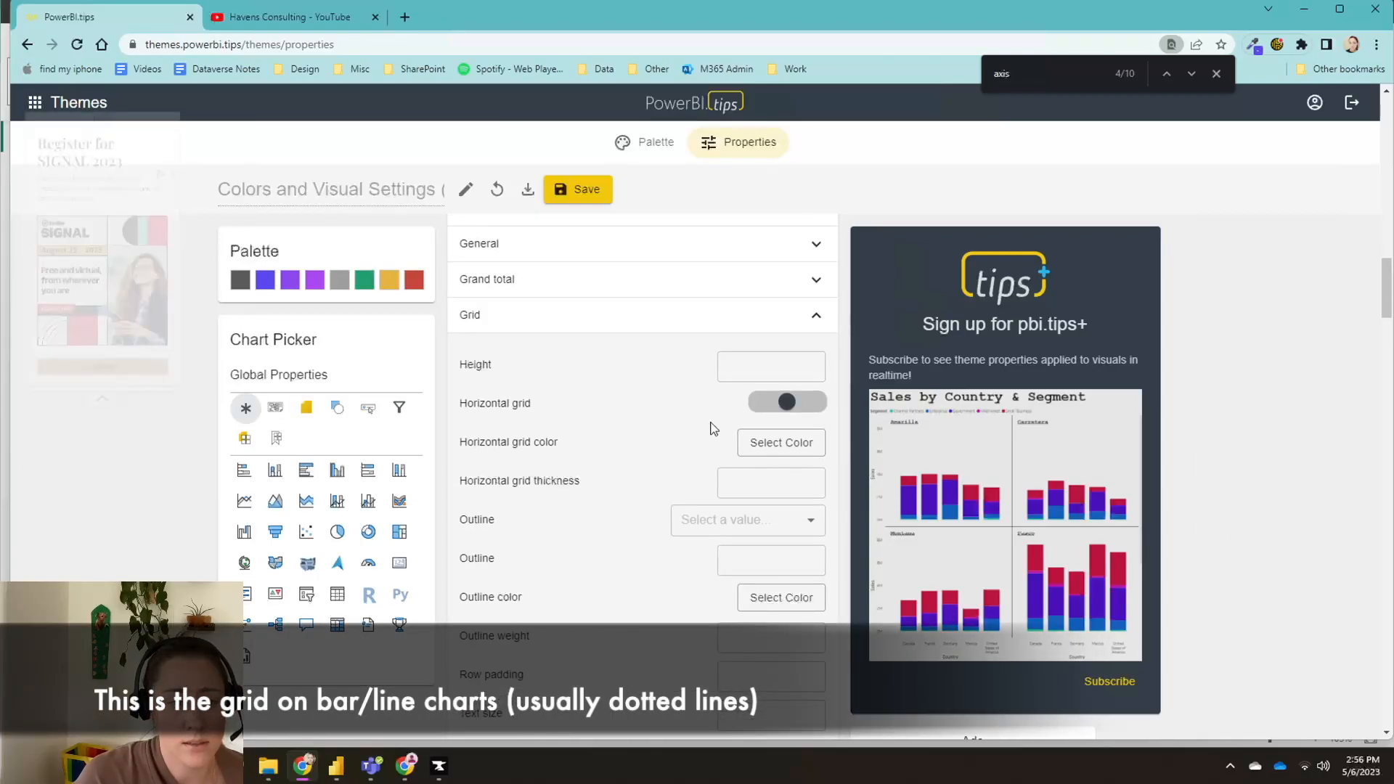
{"action": "left_click", "coordinate": [765, 411]}
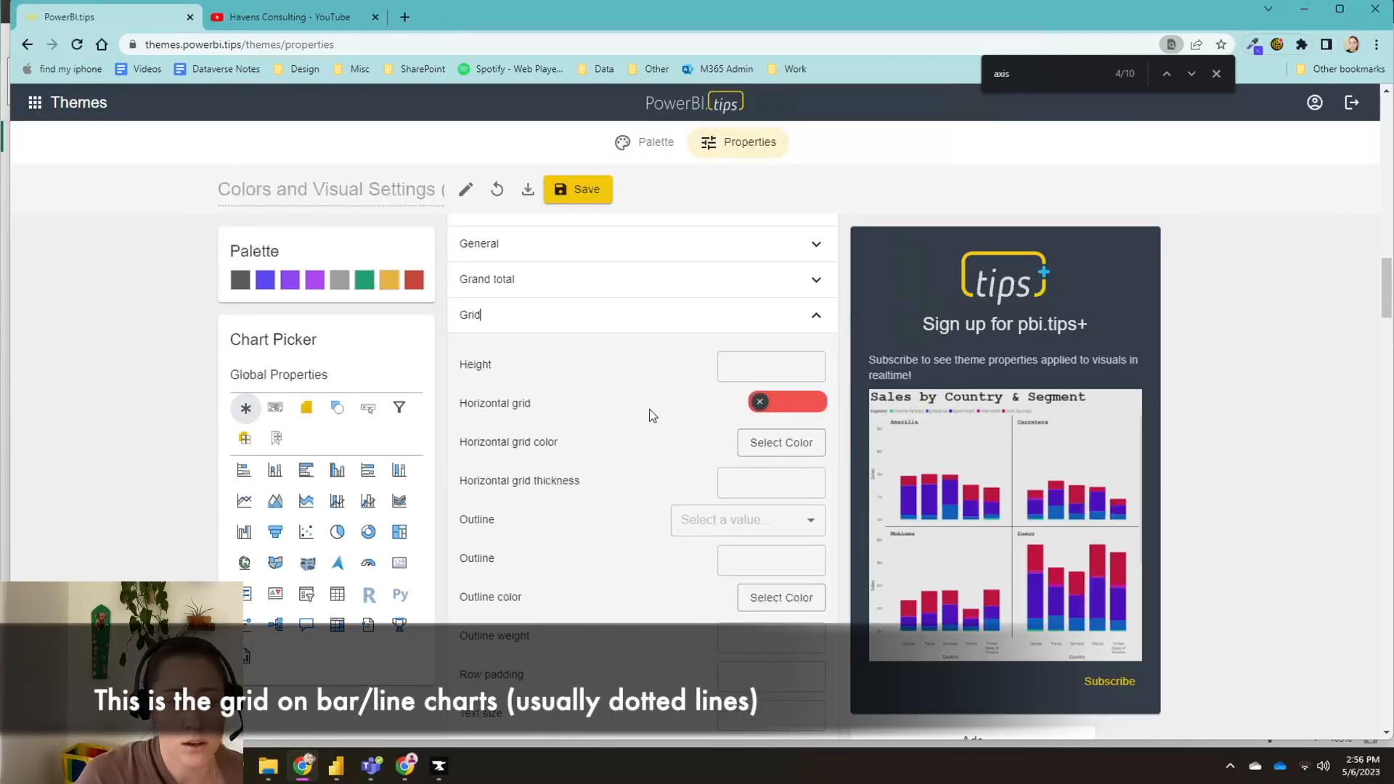
{"action": "scroll", "coordinate": [493, 404], "scroll_direction": "up", "scroll_amount": 3}
{"action": "scroll", "coordinate": [509, 405], "scroll_direction": "down", "scroll_amount": 6}
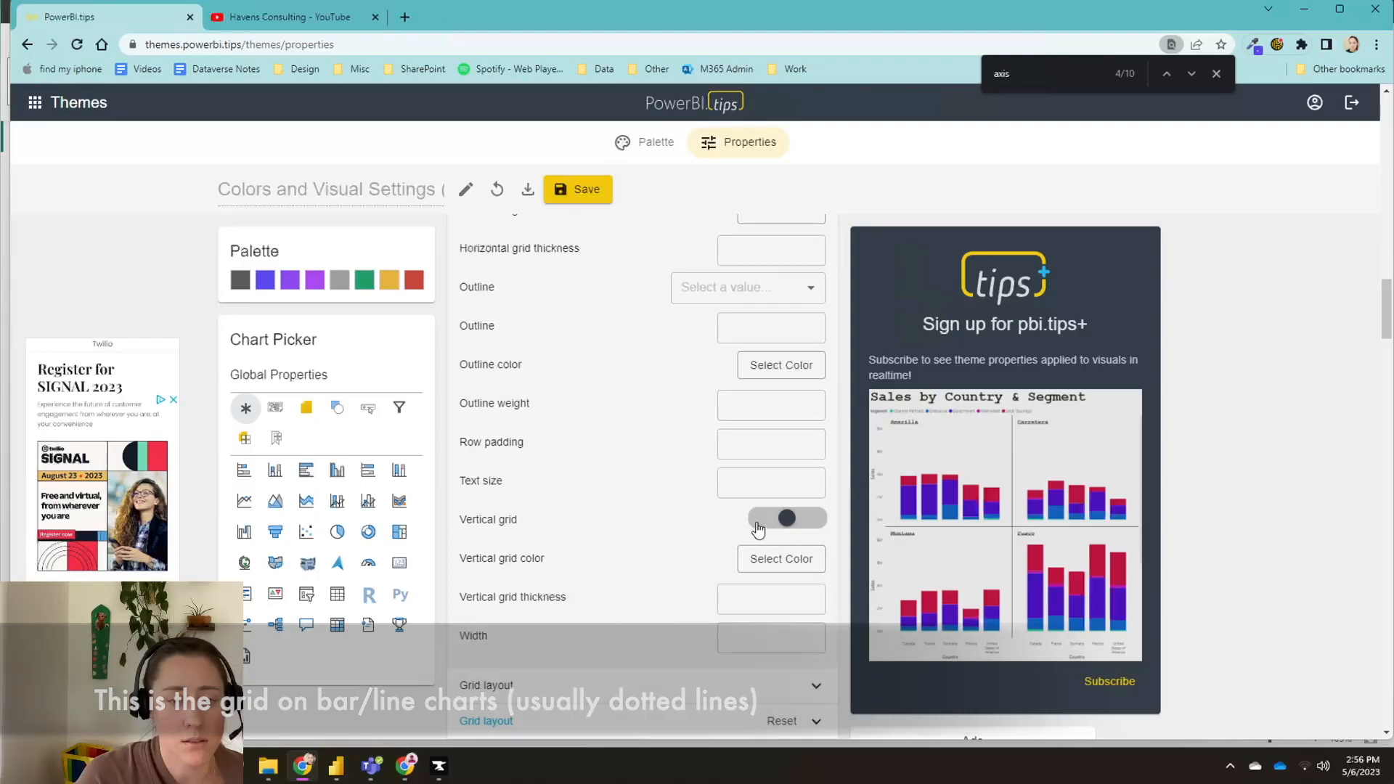
{"action": "left_click", "coordinate": [783, 520]}
Step: Expand both Grid layout groups and examine their column, padding and row options
{"action": "scroll", "coordinate": [634, 526], "scroll_direction": "down", "scroll_amount": 3}
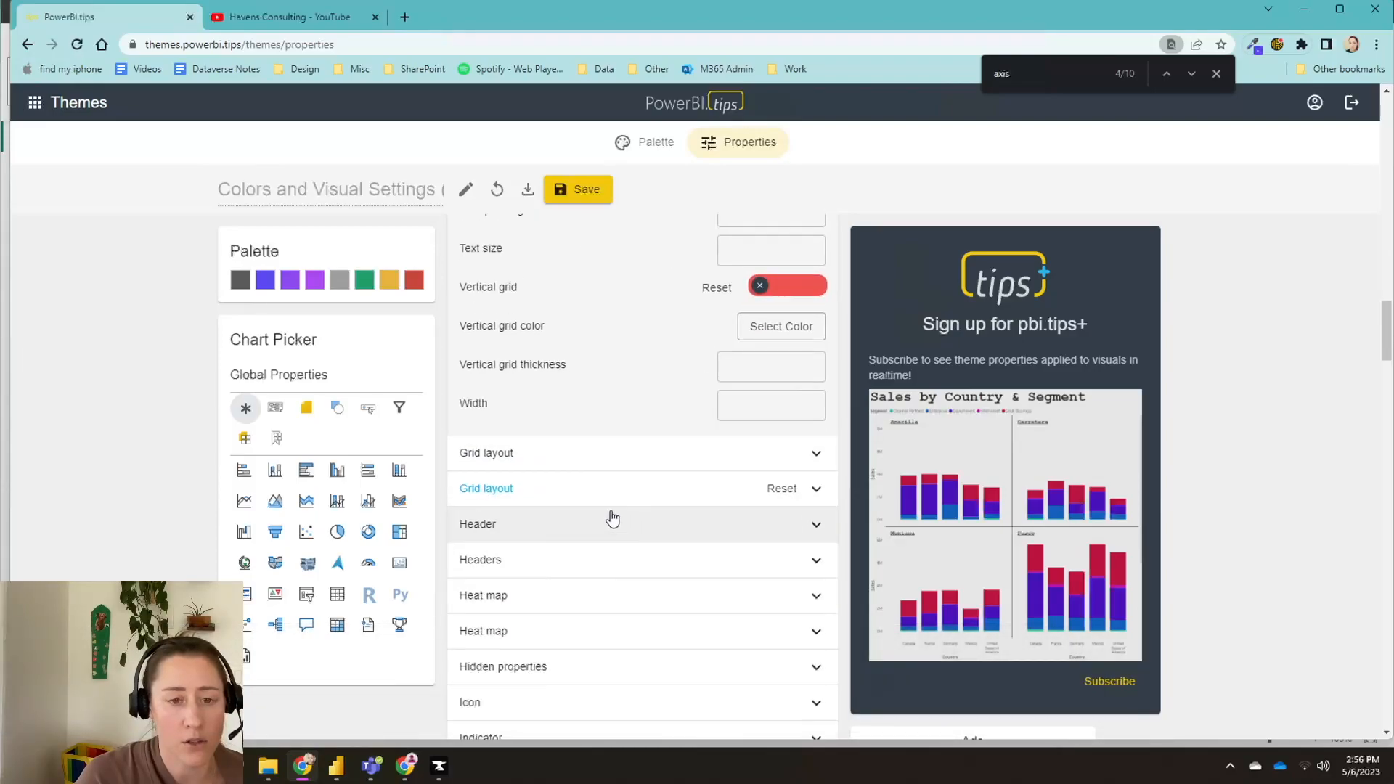
{"action": "scroll", "coordinate": [613, 520], "scroll_direction": "down", "scroll_amount": 1}
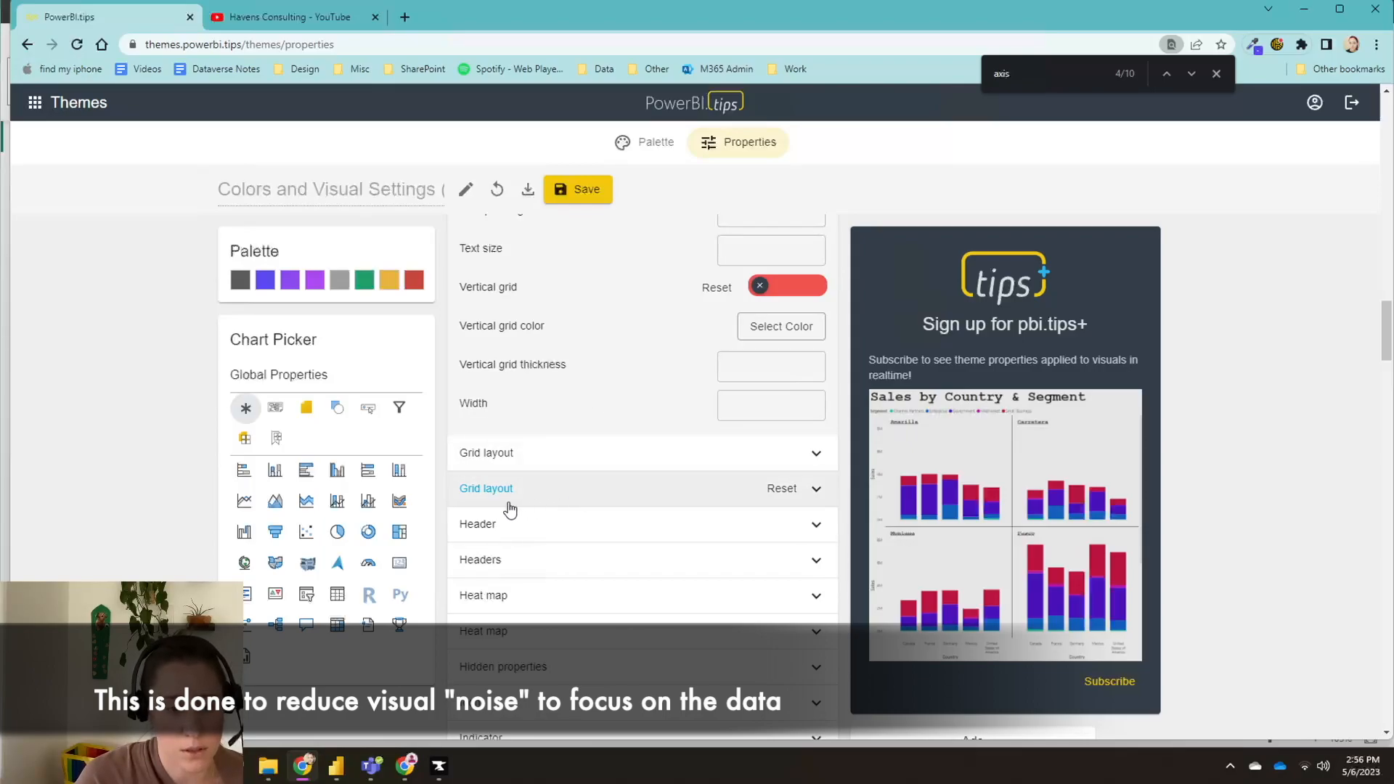
{"action": "left_click", "coordinate": [550, 465]}
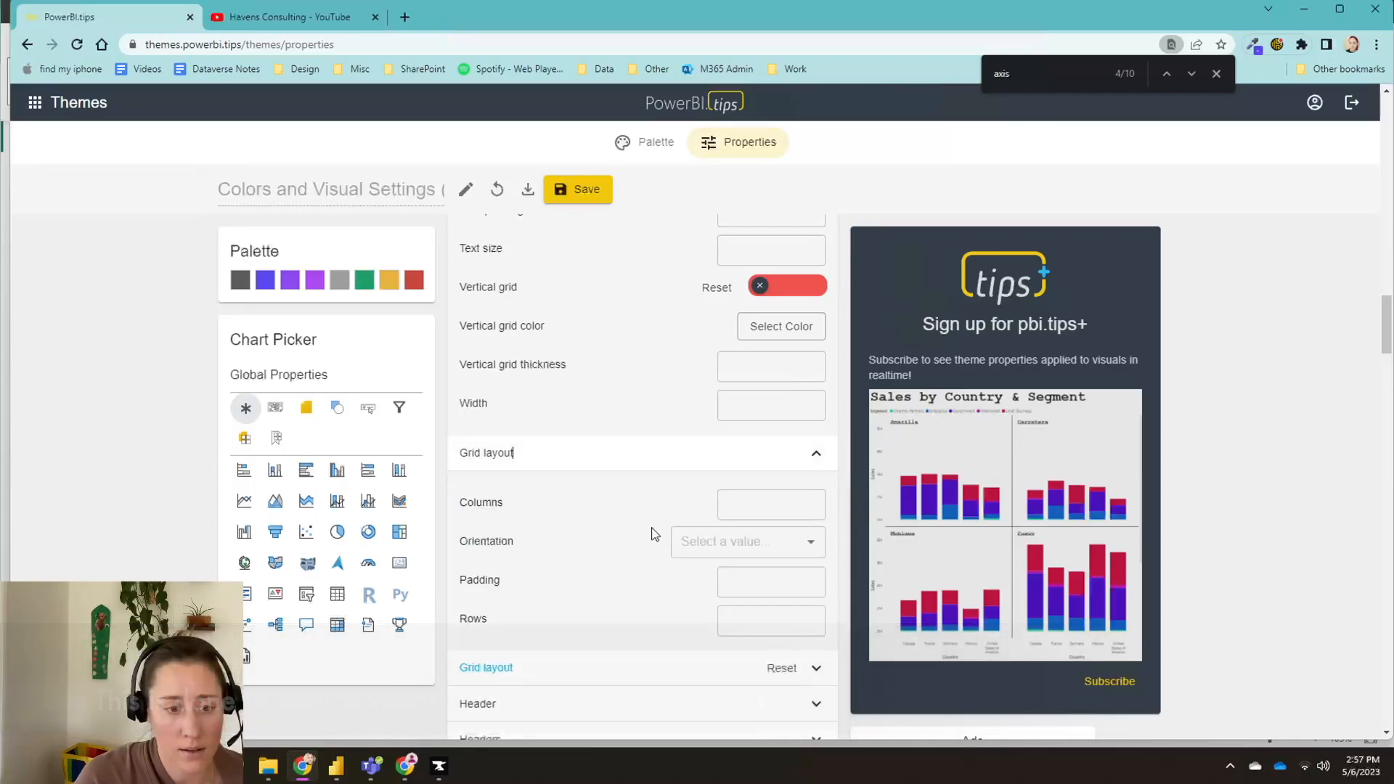
{"action": "scroll", "coordinate": [654, 528], "scroll_direction": "down", "scroll_amount": 2}
{"action": "left_click", "coordinate": [630, 528]}
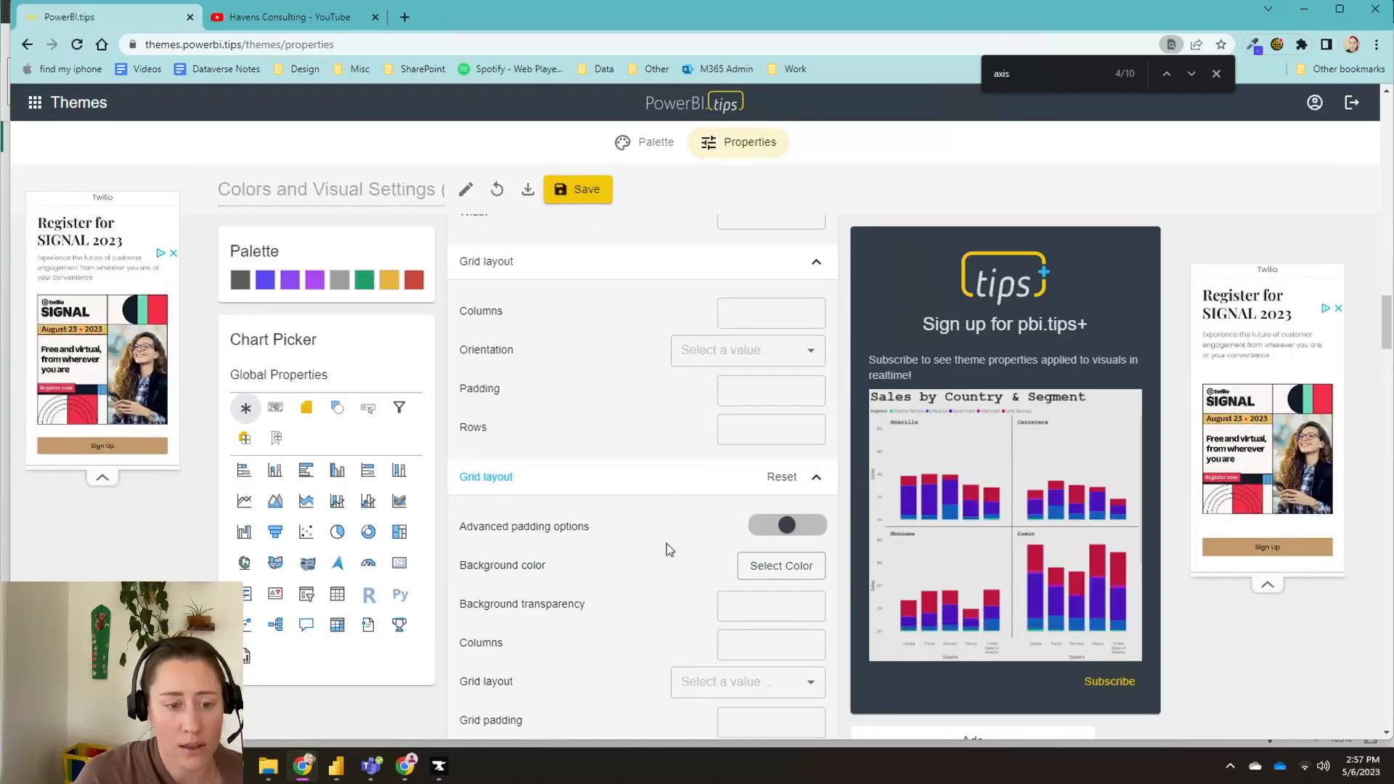
{"action": "scroll", "coordinate": [664, 548], "scroll_direction": "down", "scroll_amount": 10}
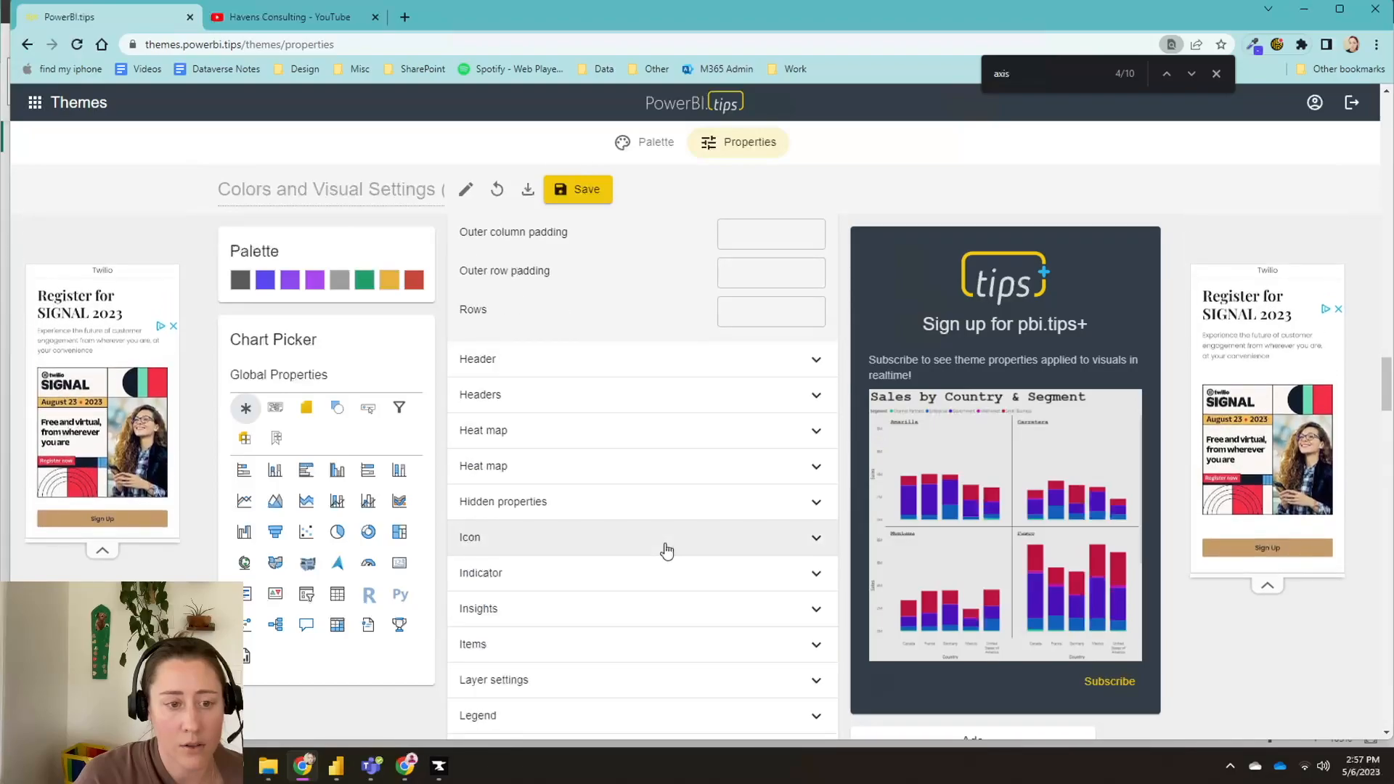
Step: Examine the Auto zoom option in Map settings and the Theme option in Map styles, then collapse both groups
{"action": "scroll", "coordinate": [664, 551], "scroll_direction": "down", "scroll_amount": 4}
{"action": "left_click", "coordinate": [559, 479]}
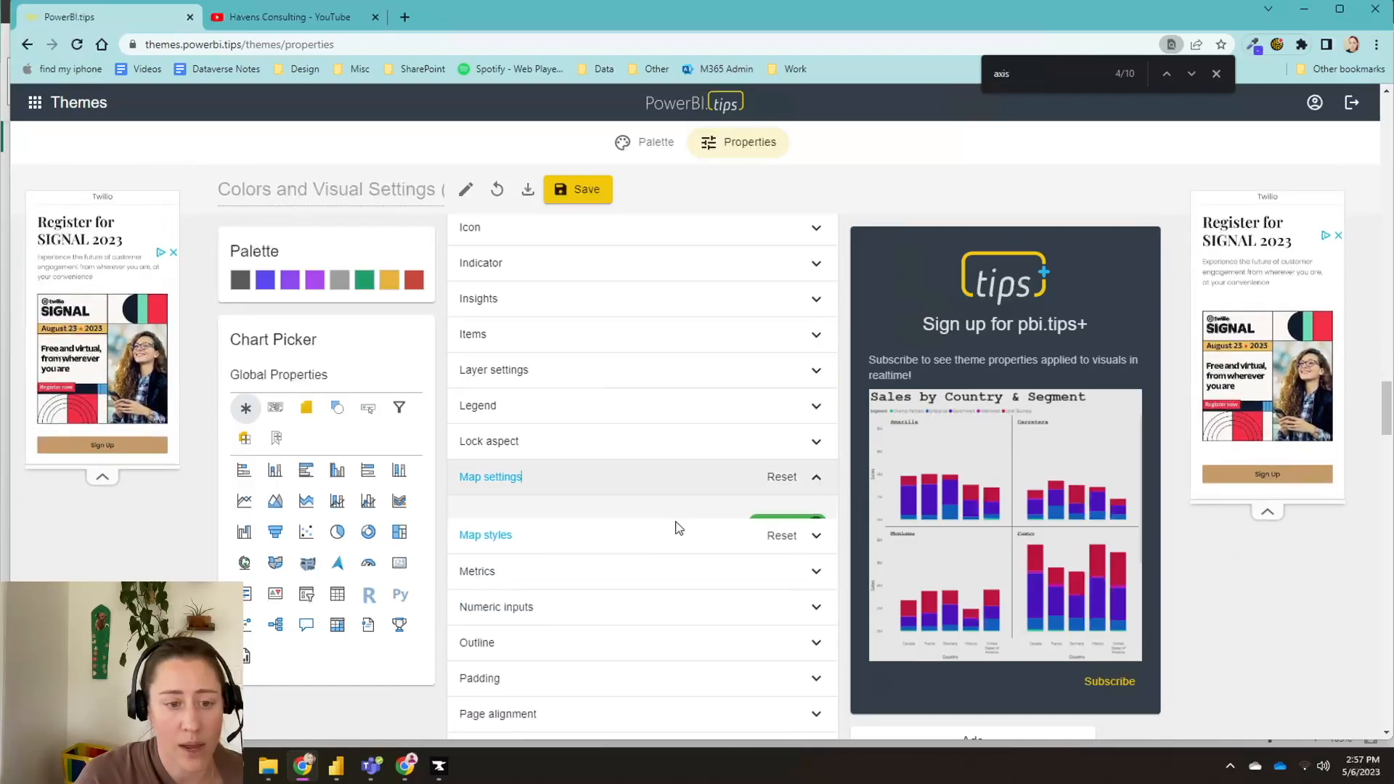
{"action": "scroll", "coordinate": [672, 526], "scroll_direction": "down", "scroll_amount": 2}
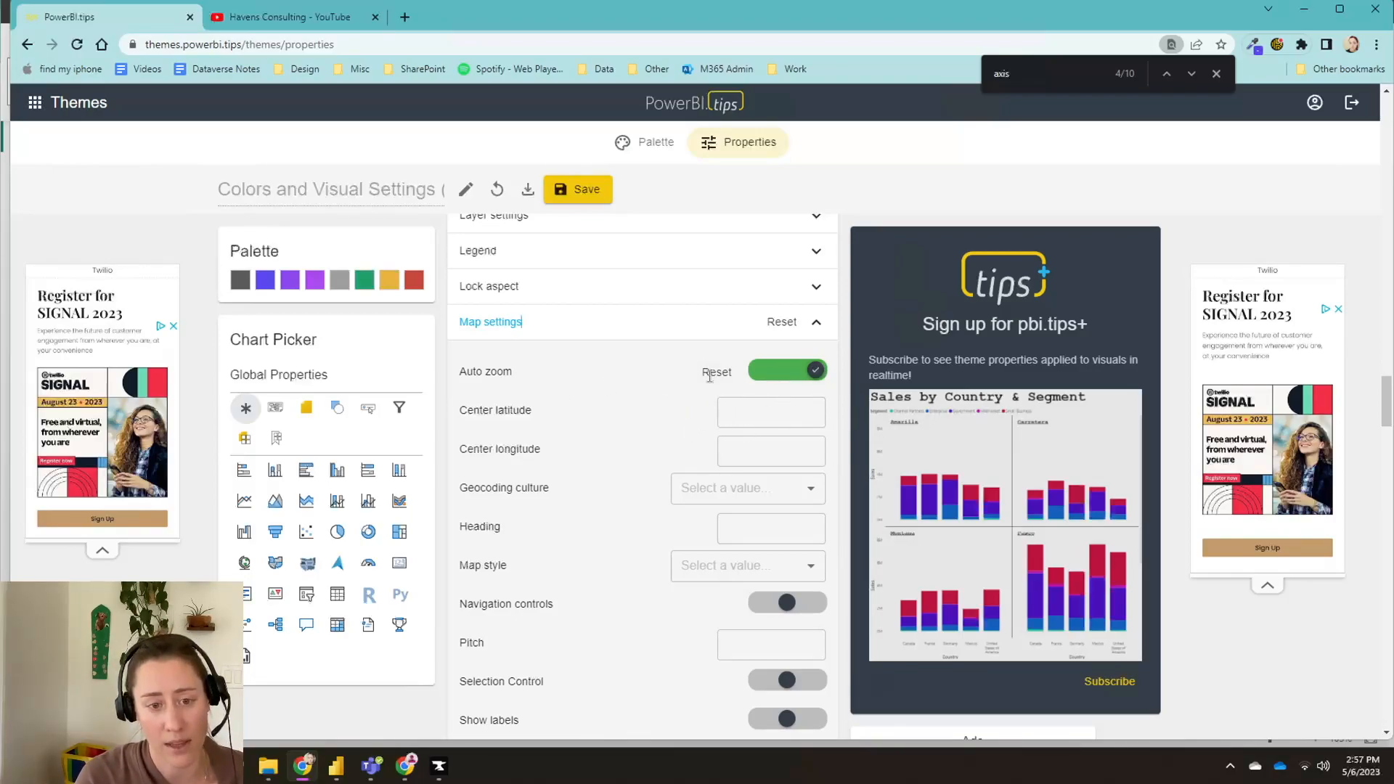
{"action": "left_click", "coordinate": [537, 323]}
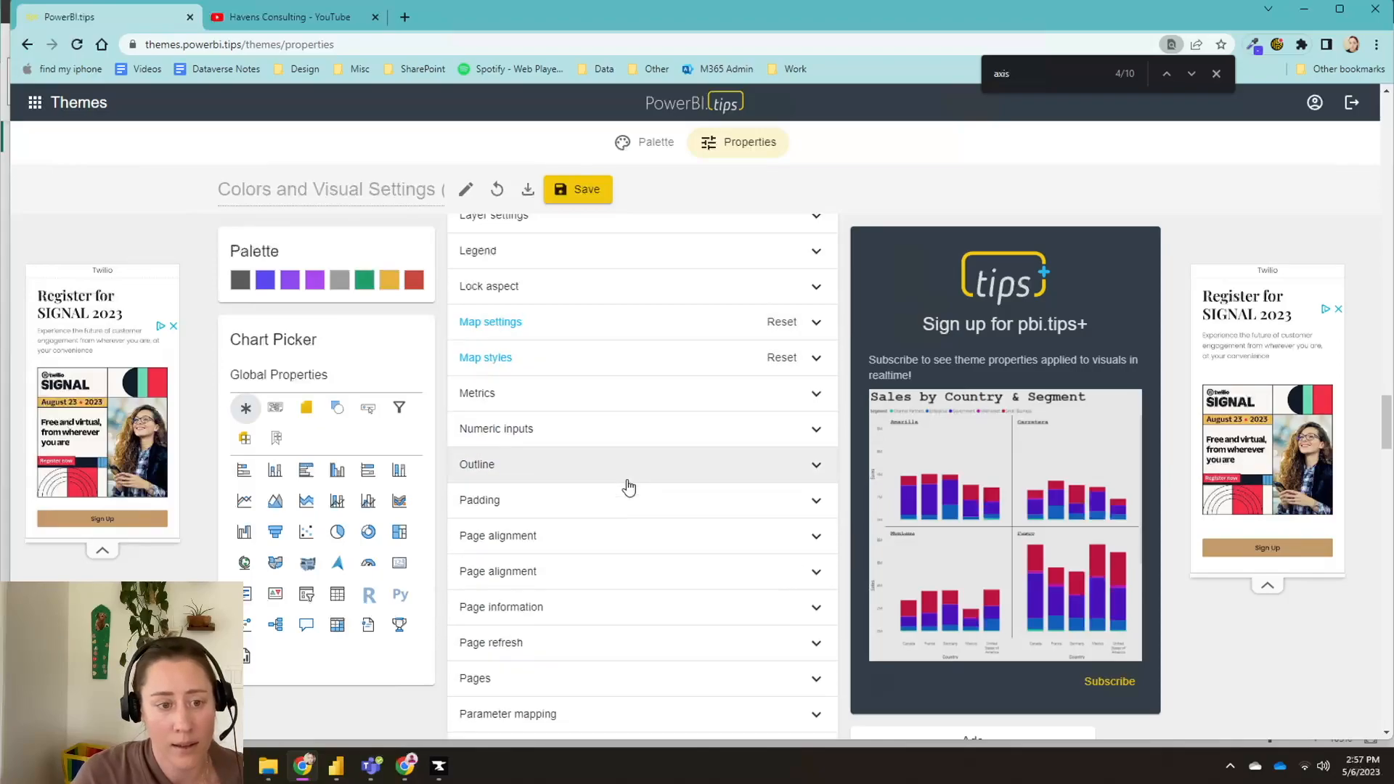
{"action": "left_click", "coordinate": [610, 371]}
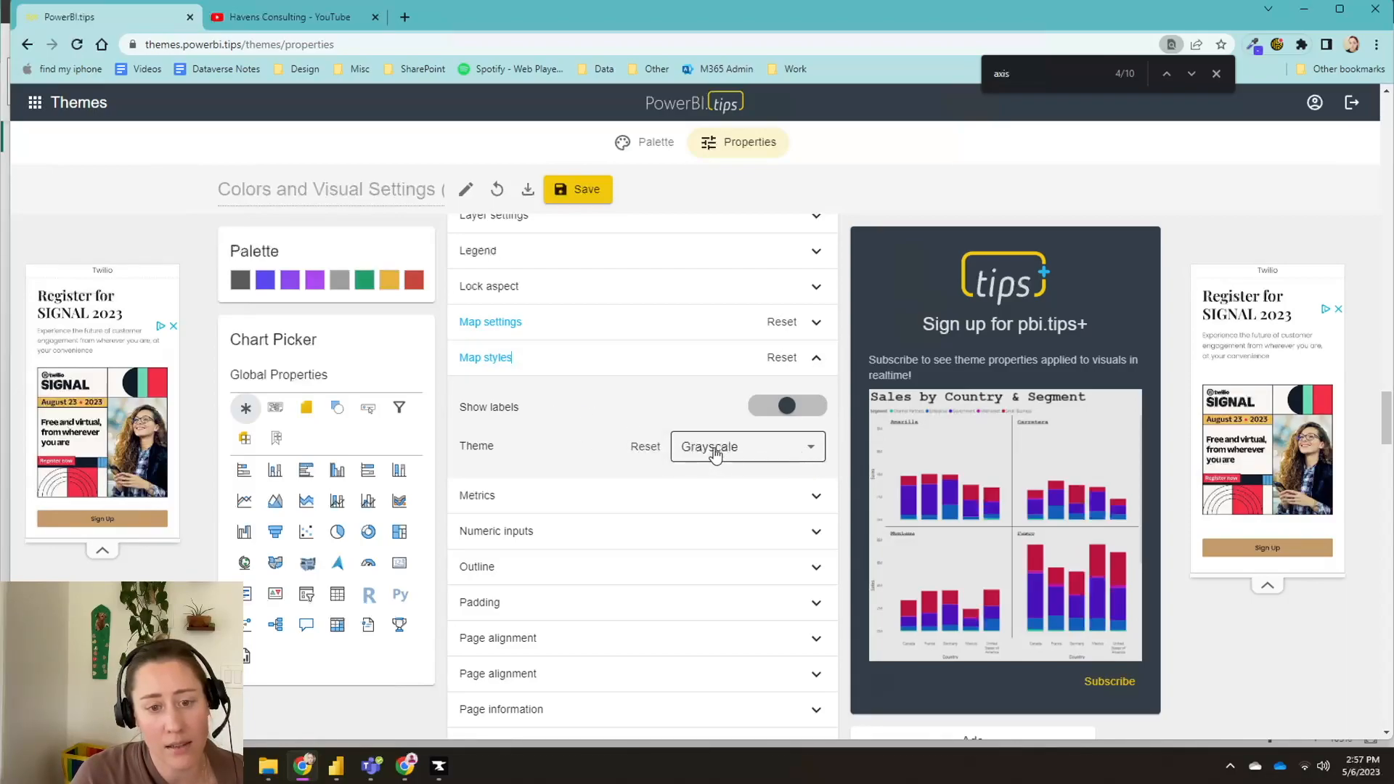
{"action": "left_click", "coordinate": [571, 361]}
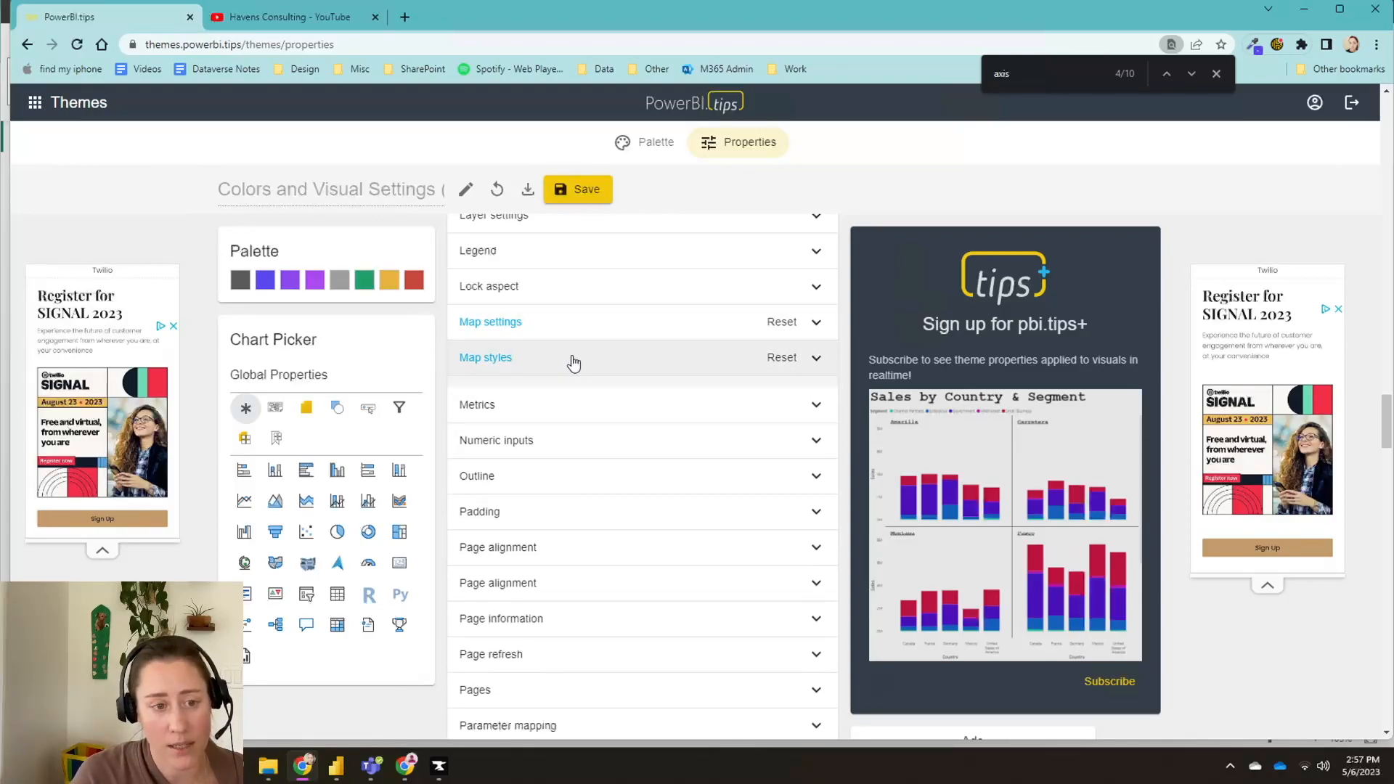
Step: Examine the Text group's default font settings and the remaining global property groups through to the axis groups
{"action": "scroll", "coordinate": [570, 421], "scroll_direction": "down", "scroll_amount": 10}
{"action": "scroll", "coordinate": [566, 477], "scroll_direction": "down", "scroll_amount": 17}
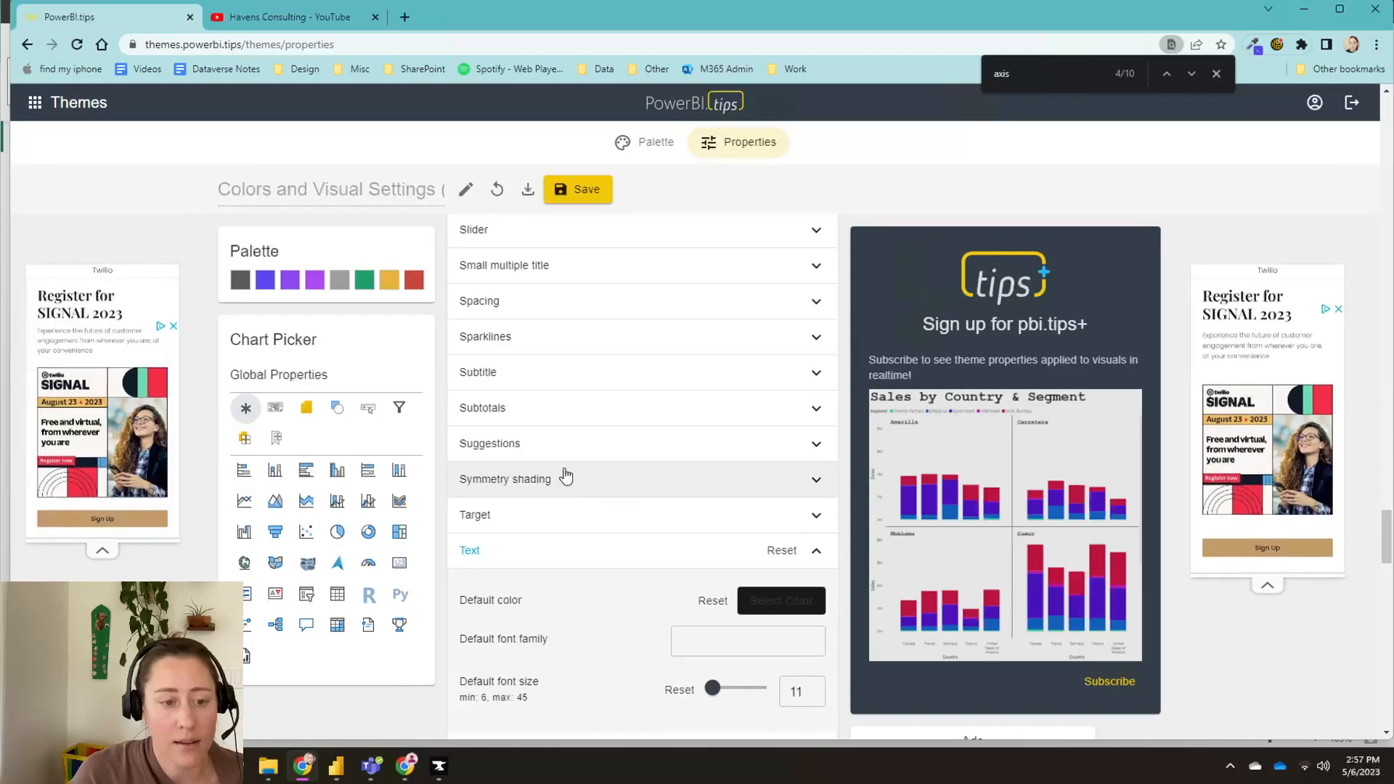
{"action": "scroll", "coordinate": [563, 473], "scroll_direction": "up", "scroll_amount": 7}
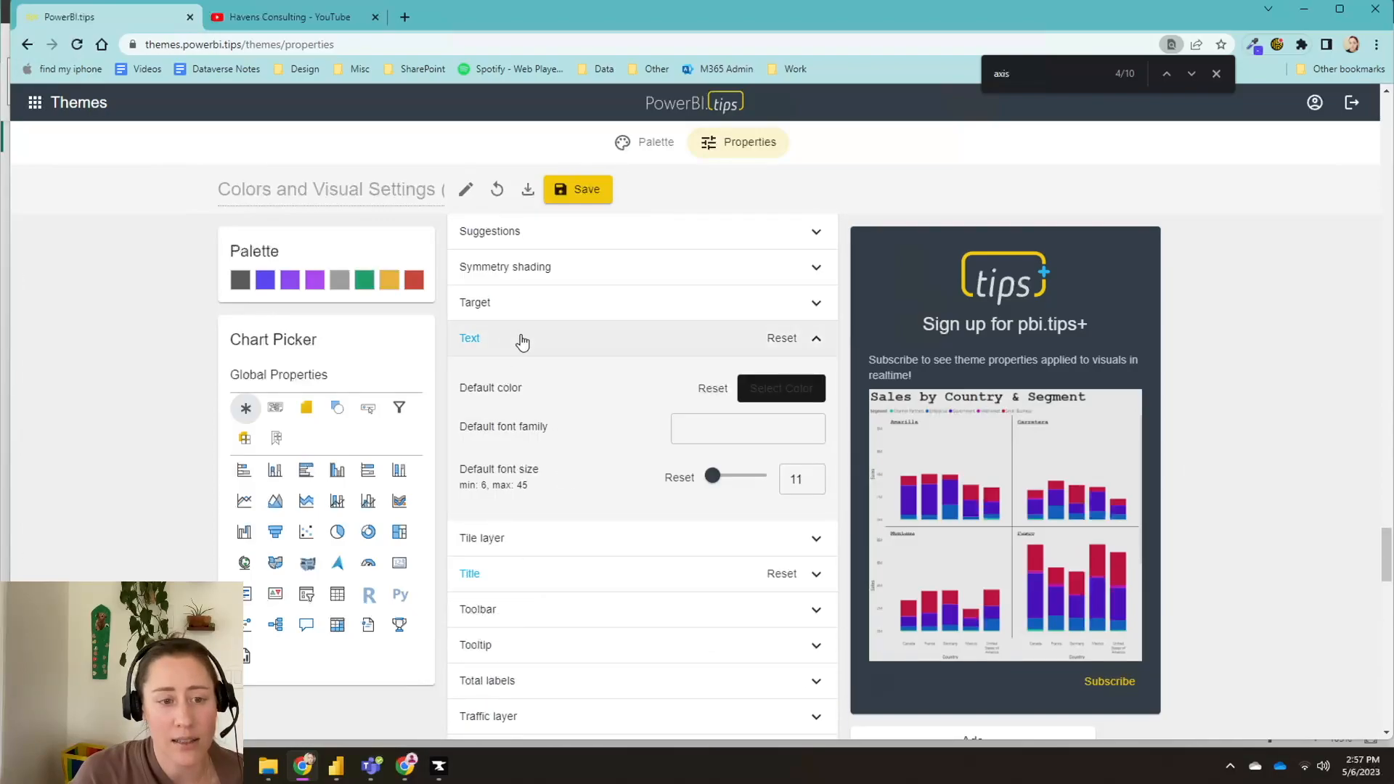
{"action": "scroll", "coordinate": [555, 507], "scroll_direction": "down", "scroll_amount": 4}
{"action": "scroll", "coordinate": [555, 512], "scroll_direction": "down", "scroll_amount": 2}
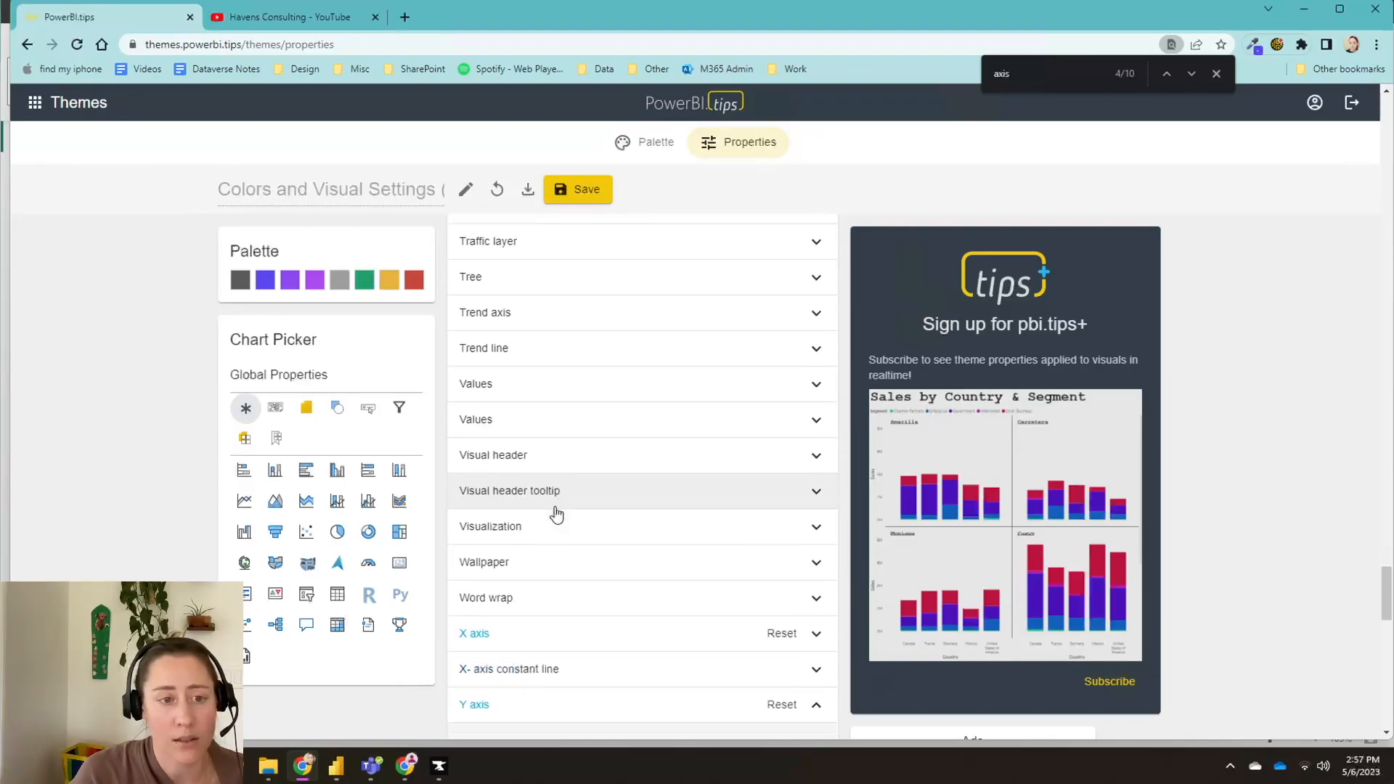
{"action": "scroll", "coordinate": [555, 513], "scroll_direction": "up", "scroll_amount": 3}
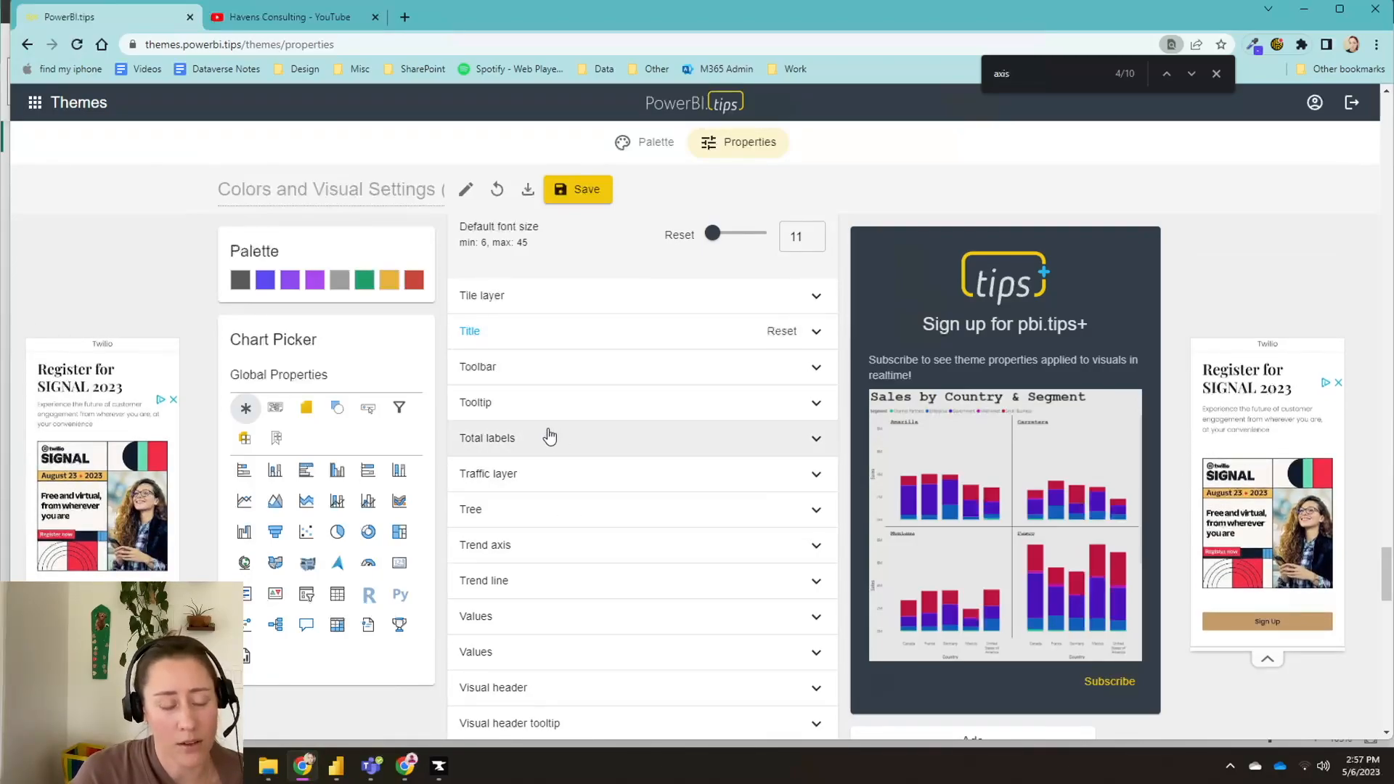
{"action": "scroll", "coordinate": [551, 436], "scroll_direction": "down", "scroll_amount": 1}
{"action": "scroll", "coordinate": [552, 435], "scroll_direction": "down", "scroll_amount": 1}
{"action": "scroll", "coordinate": [508, 320], "scroll_direction": "up", "scroll_amount": 2}
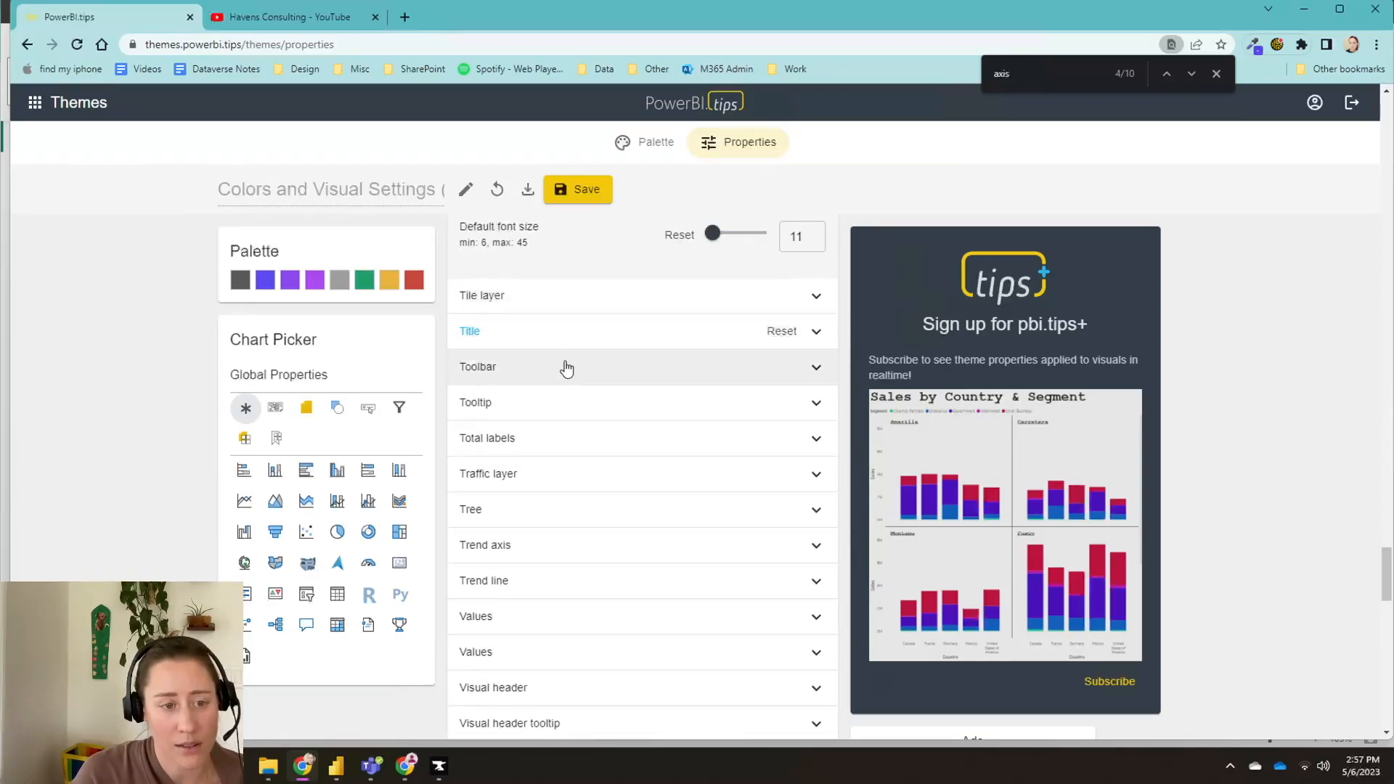
Step: Examine the global X axis options, including the two font families, gridlines, text size and title settings, through to the Y axis group
{"action": "scroll", "coordinate": [616, 498], "scroll_direction": "down", "scroll_amount": 4}
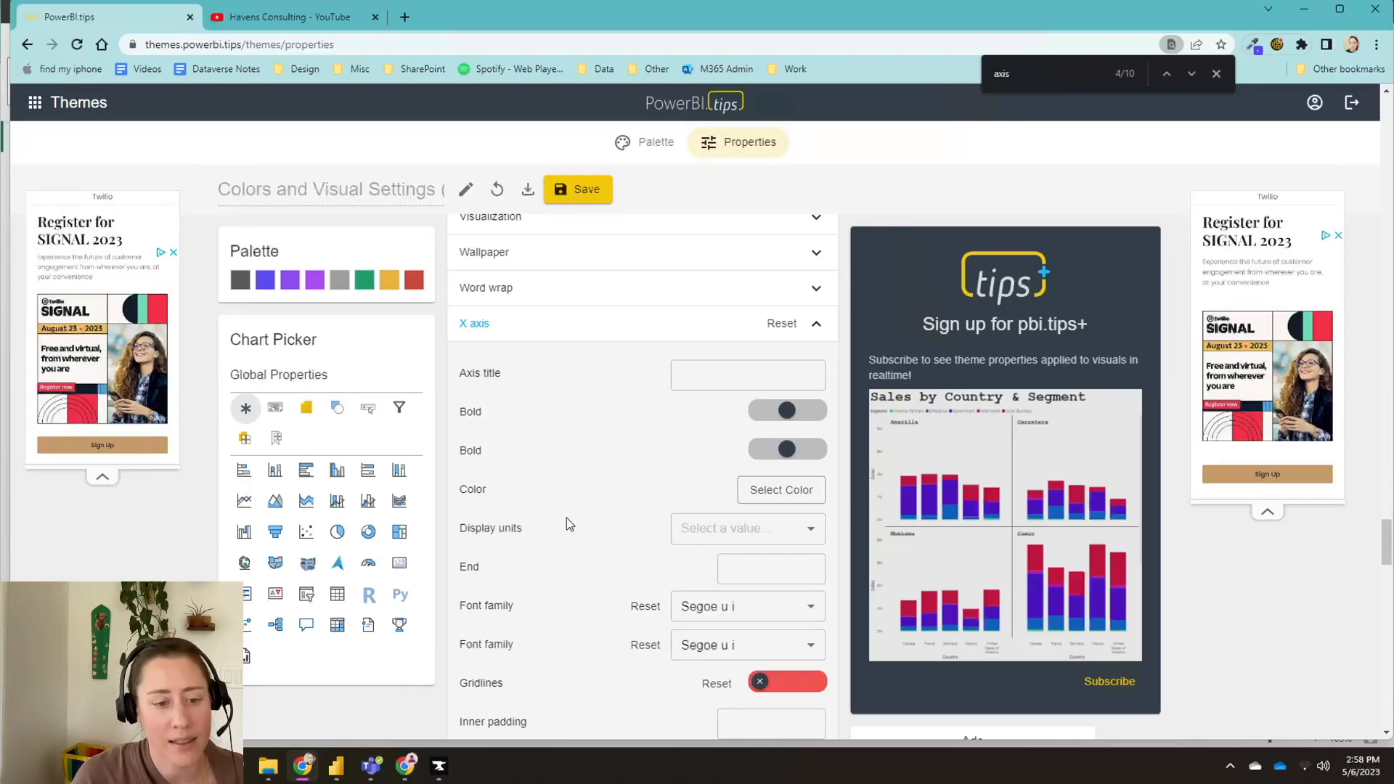
{"action": "scroll", "coordinate": [566, 525], "scroll_direction": "down", "scroll_amount": 1}
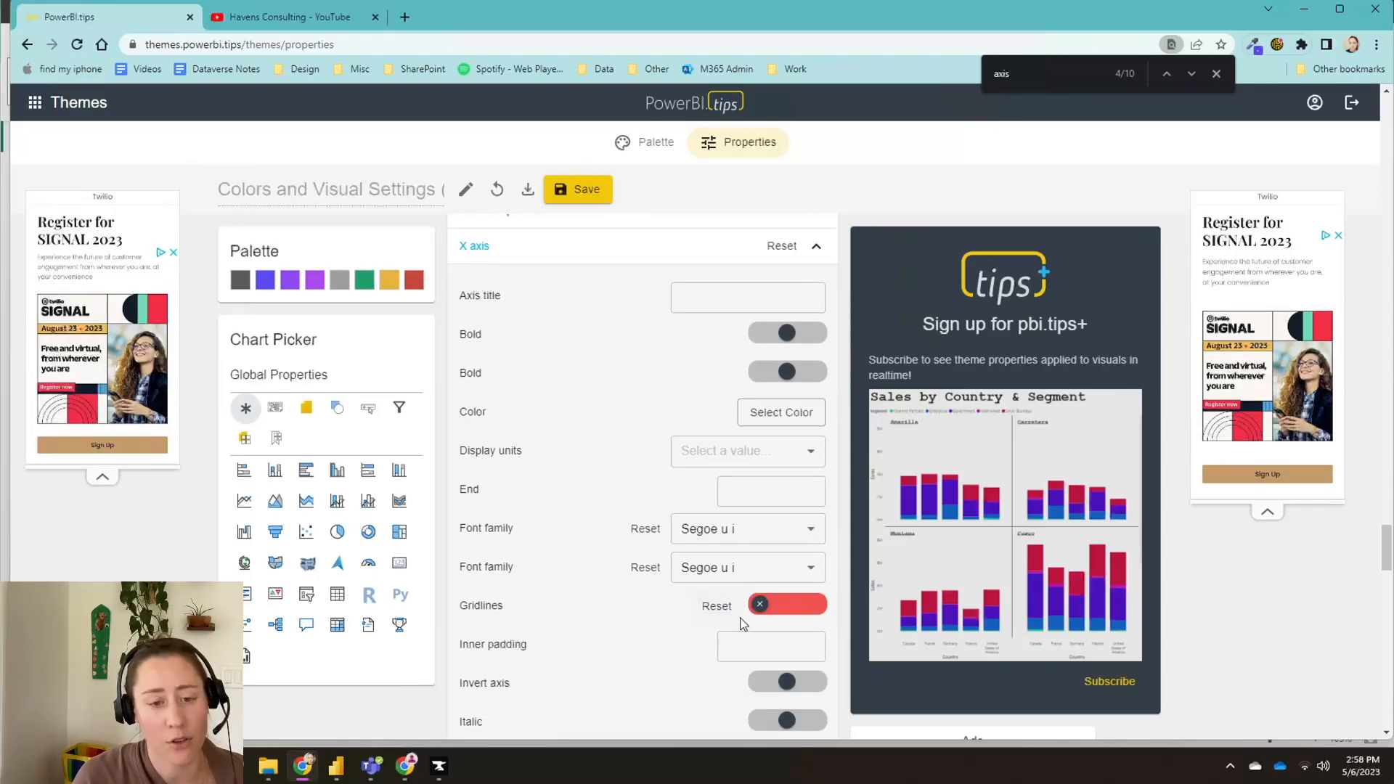
{"action": "scroll", "coordinate": [566, 490], "scroll_direction": "down", "scroll_amount": 1}
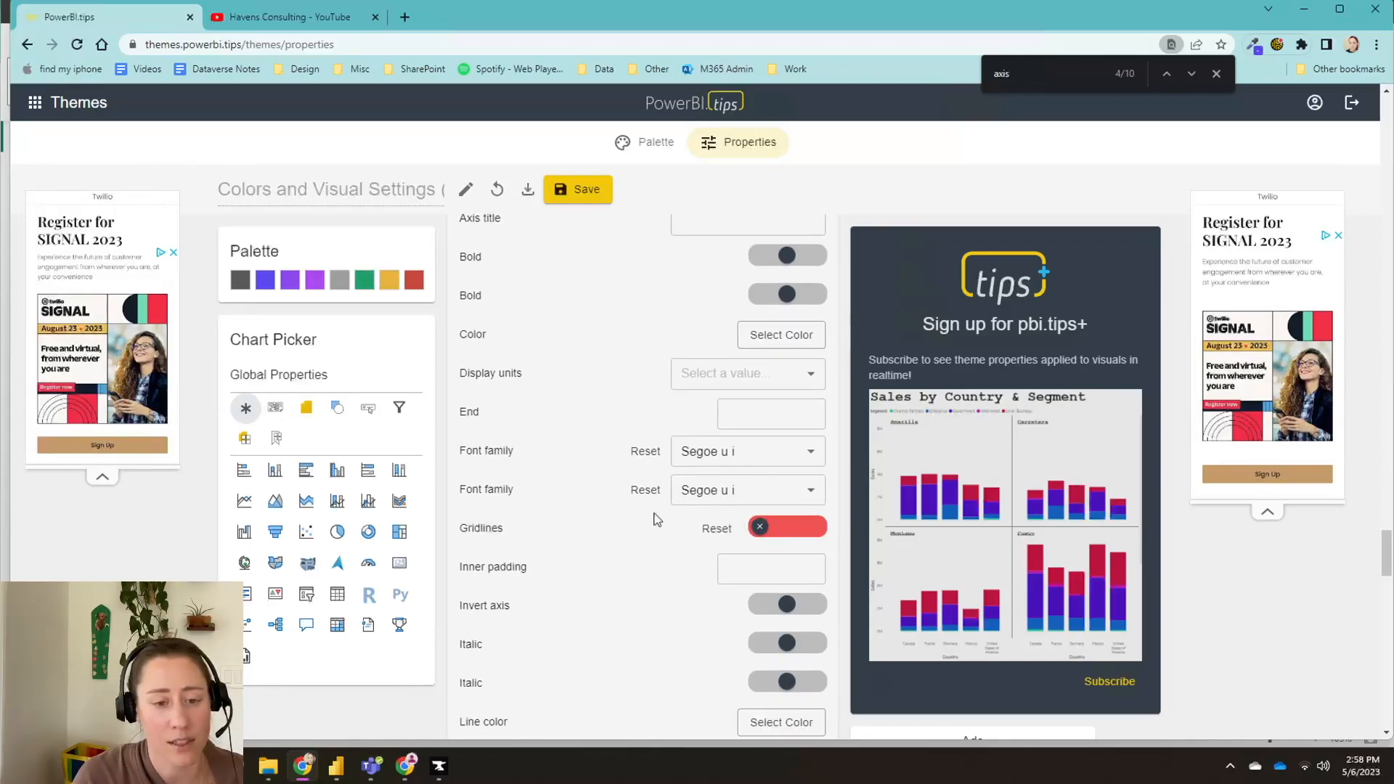
{"action": "scroll", "coordinate": [595, 514], "scroll_direction": "down", "scroll_amount": 1}
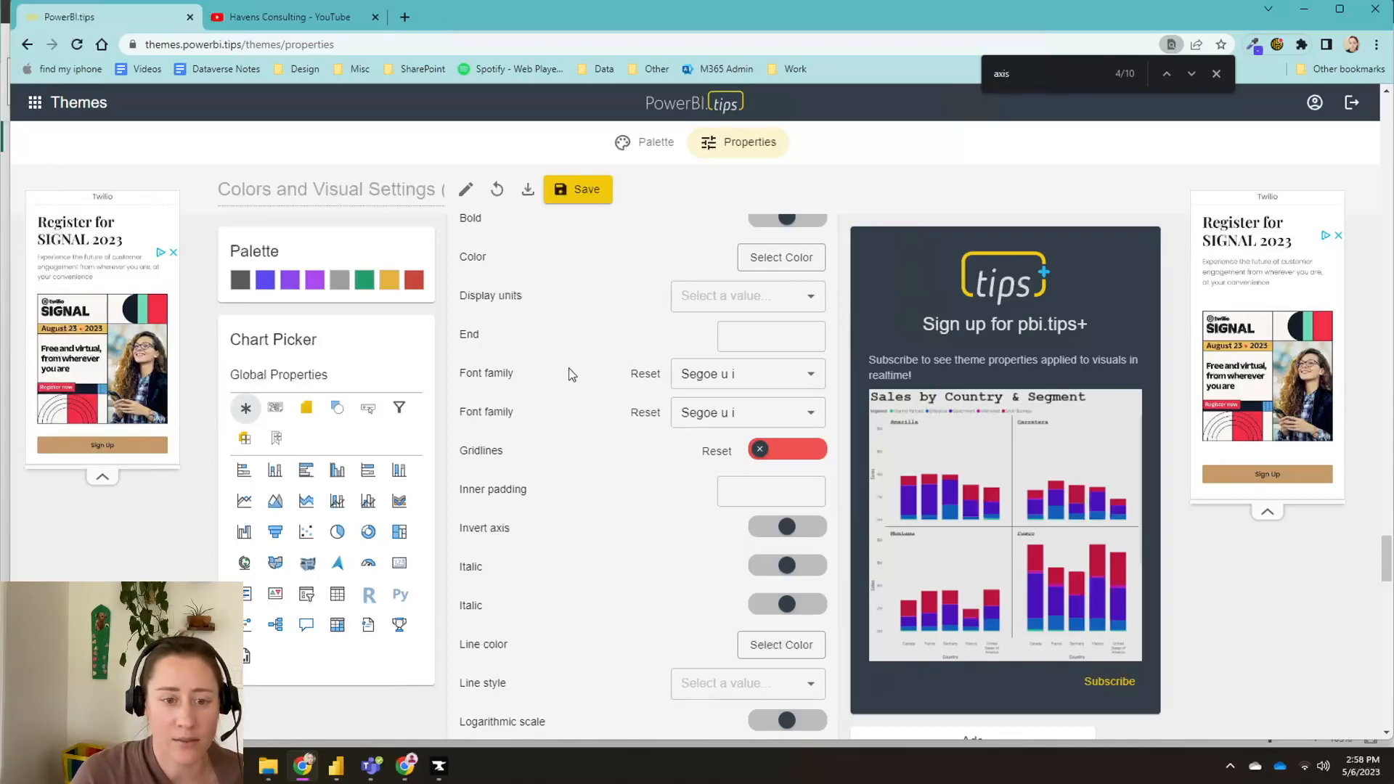
{"action": "scroll", "coordinate": [608, 401], "scroll_direction": "down", "scroll_amount": 1}
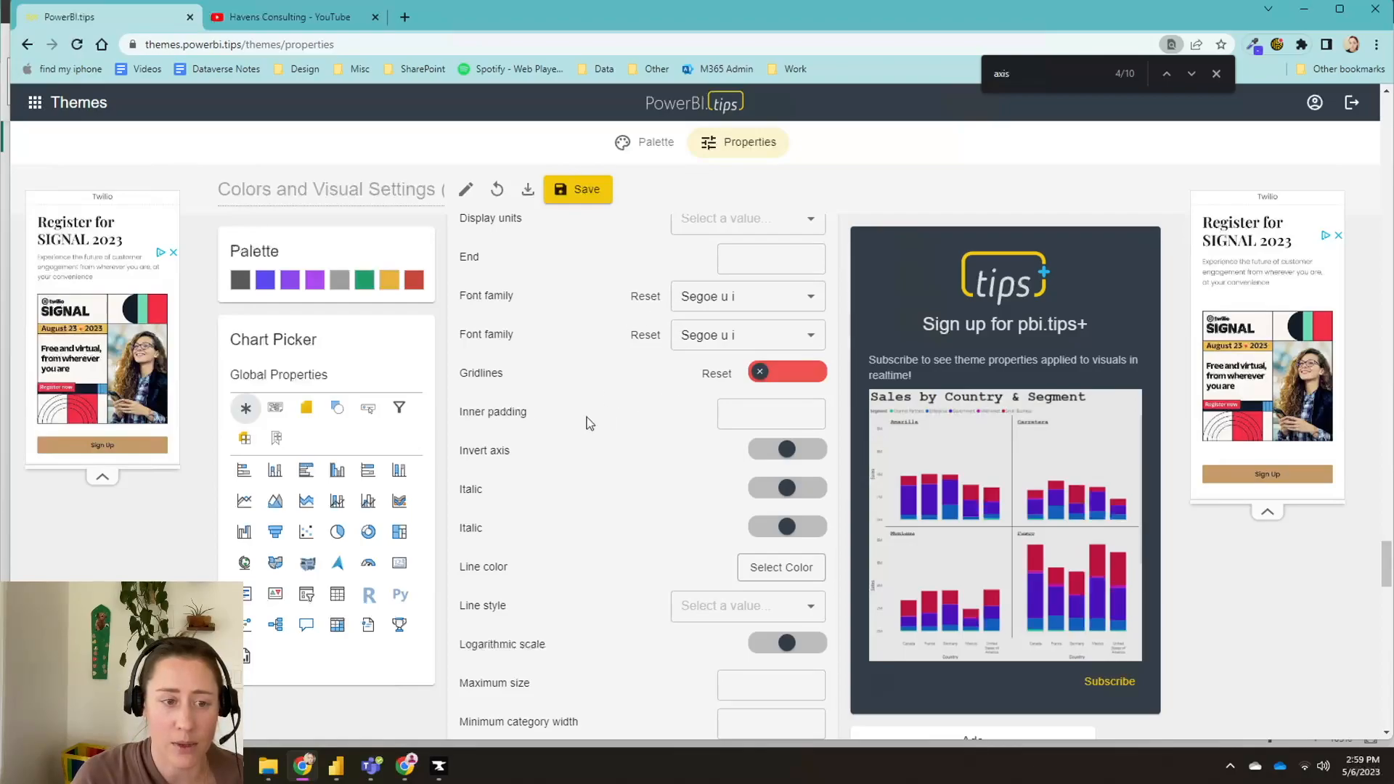
{"action": "scroll", "coordinate": [577, 434], "scroll_direction": "down", "scroll_amount": 1}
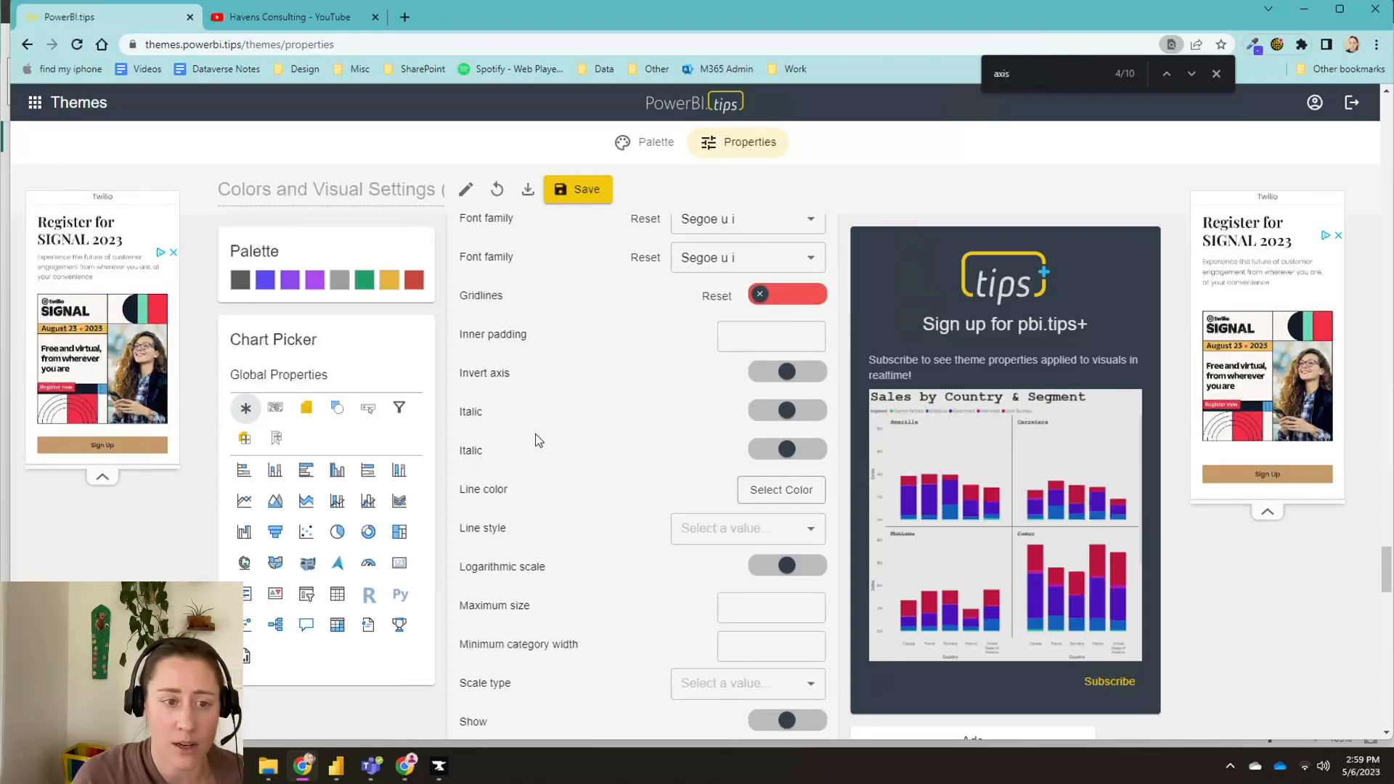
{"action": "left_click_drag", "start_coordinate": [466, 255], "coordinate": [552, 260]}
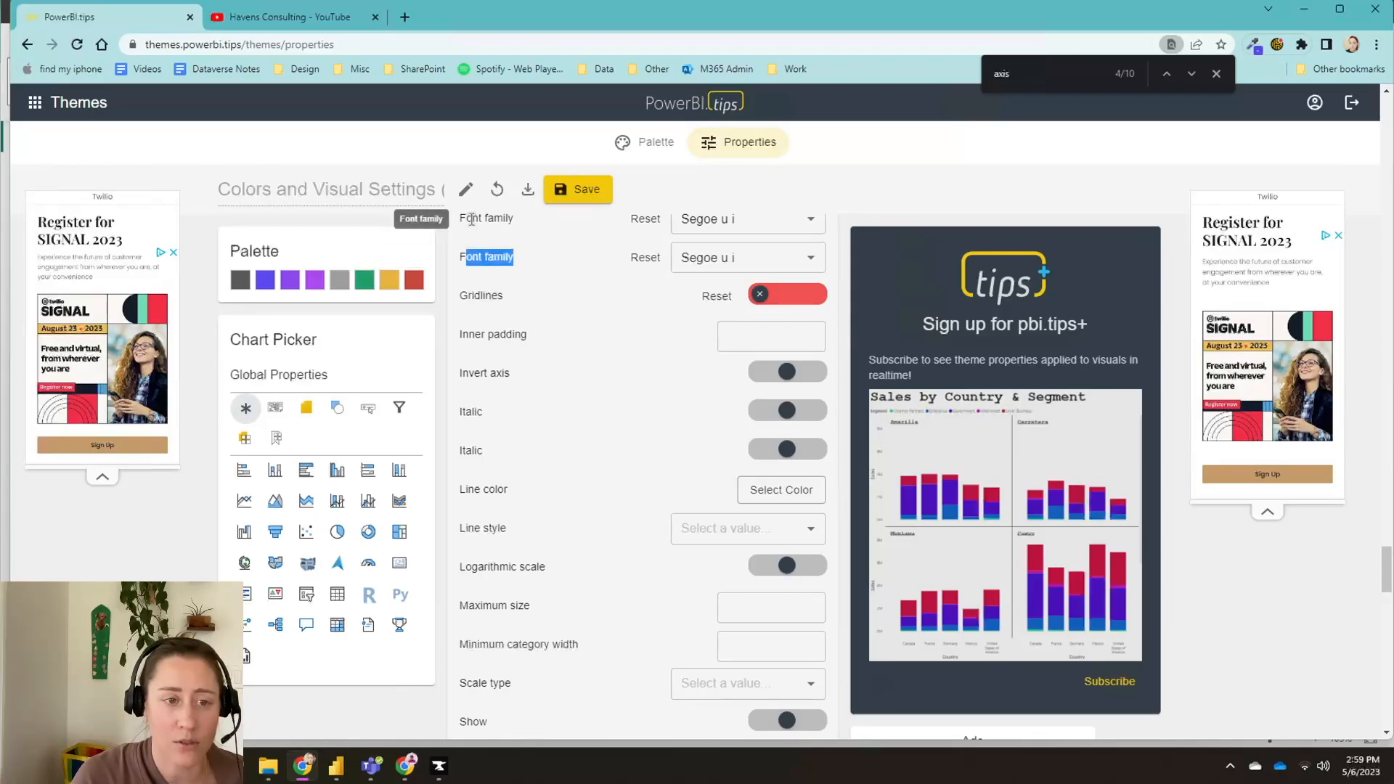
{"action": "left_click_drag", "start_coordinate": [472, 218], "coordinate": [546, 222]}
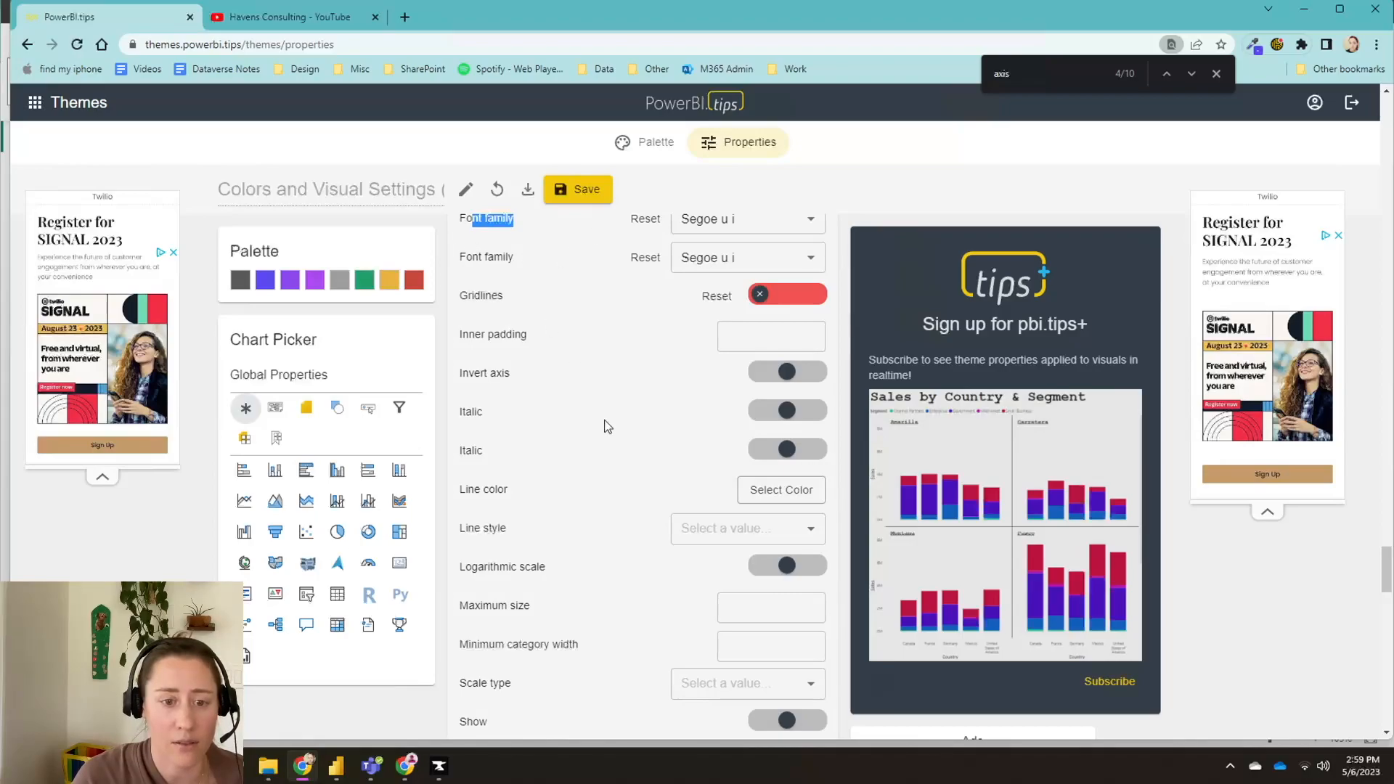
{"action": "scroll", "coordinate": [608, 426], "scroll_direction": "down", "scroll_amount": 1}
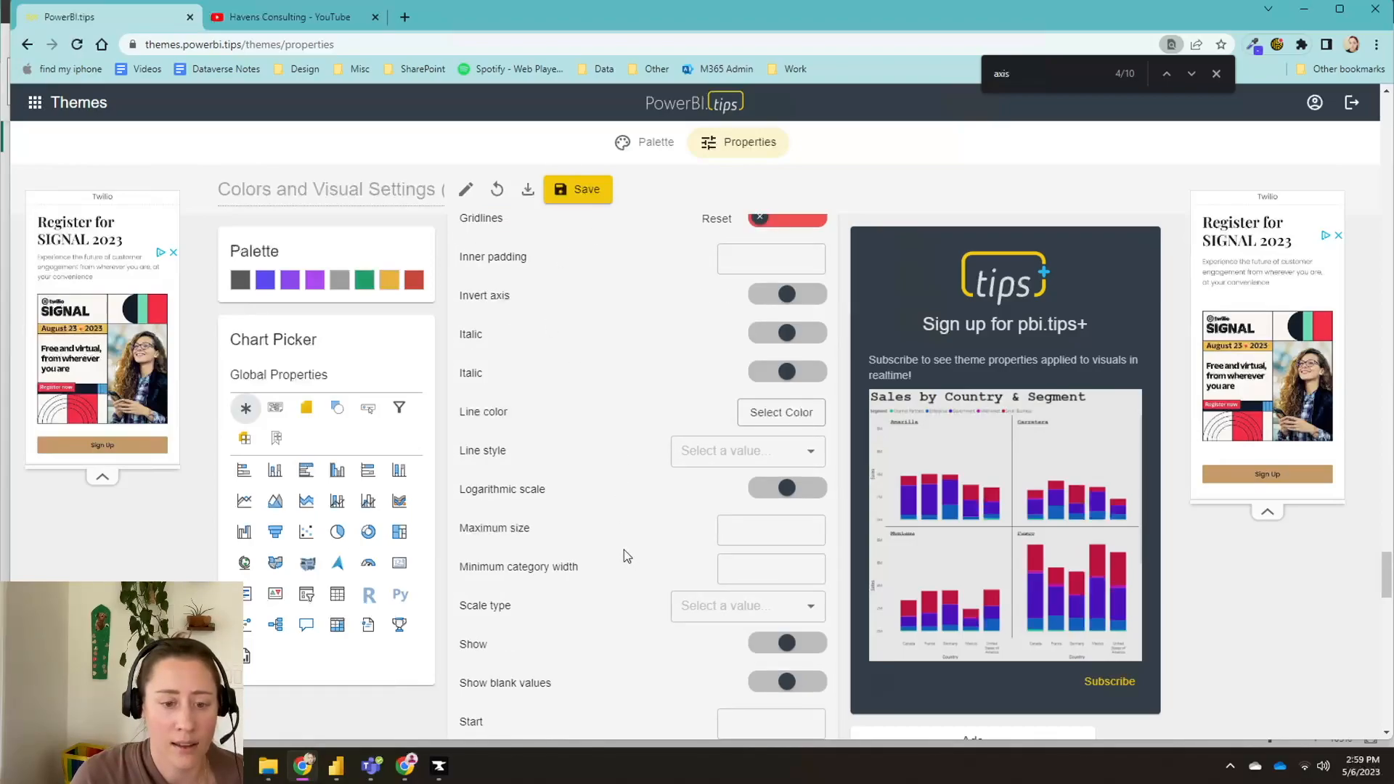
{"action": "scroll", "coordinate": [623, 548], "scroll_direction": "down", "scroll_amount": 7}
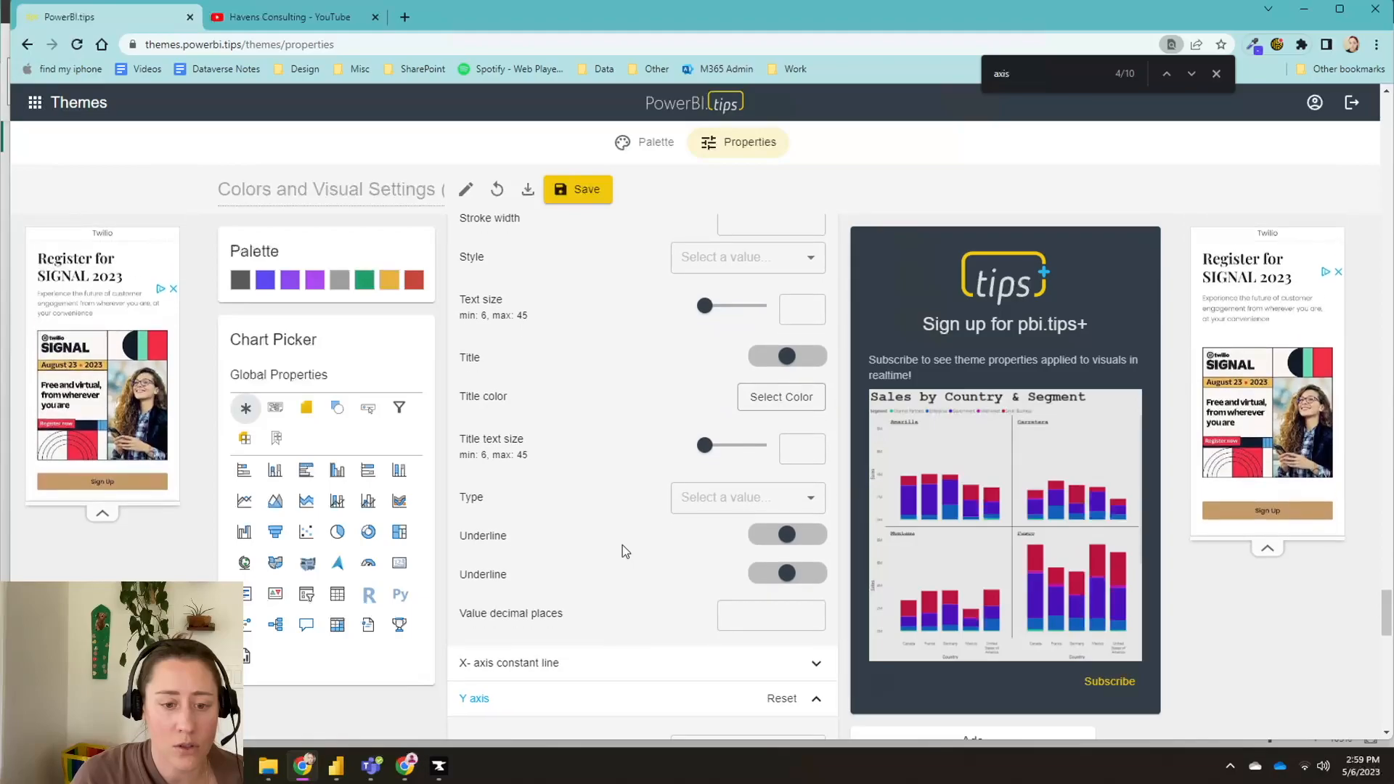
{"action": "scroll", "coordinate": [622, 548], "scroll_direction": "down", "scroll_amount": 2}
{"action": "scroll", "coordinate": [610, 555], "scroll_direction": "down", "scroll_amount": 8}
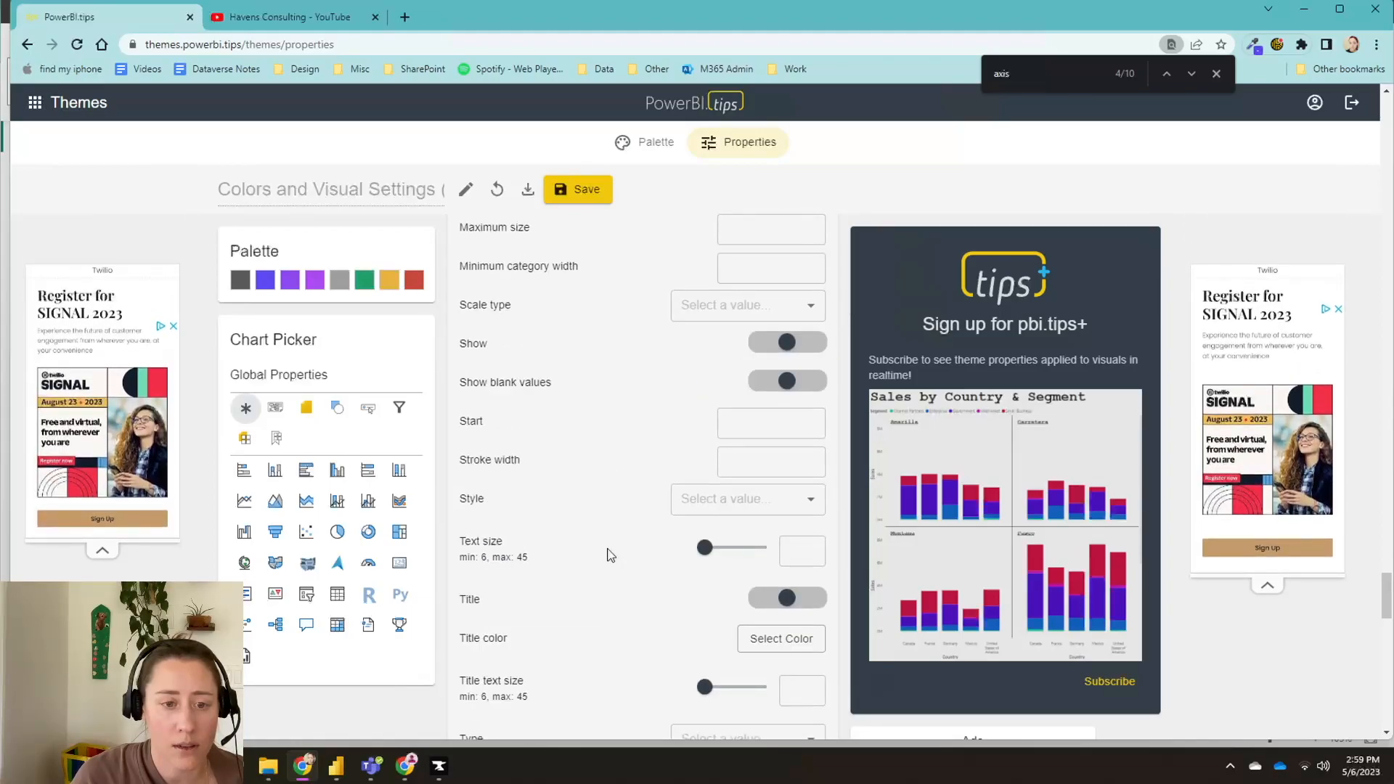
Step: Turn off the axis title in the global X axis properties
{"action": "scroll", "coordinate": [611, 556], "scroll_direction": "up", "scroll_amount": 6}
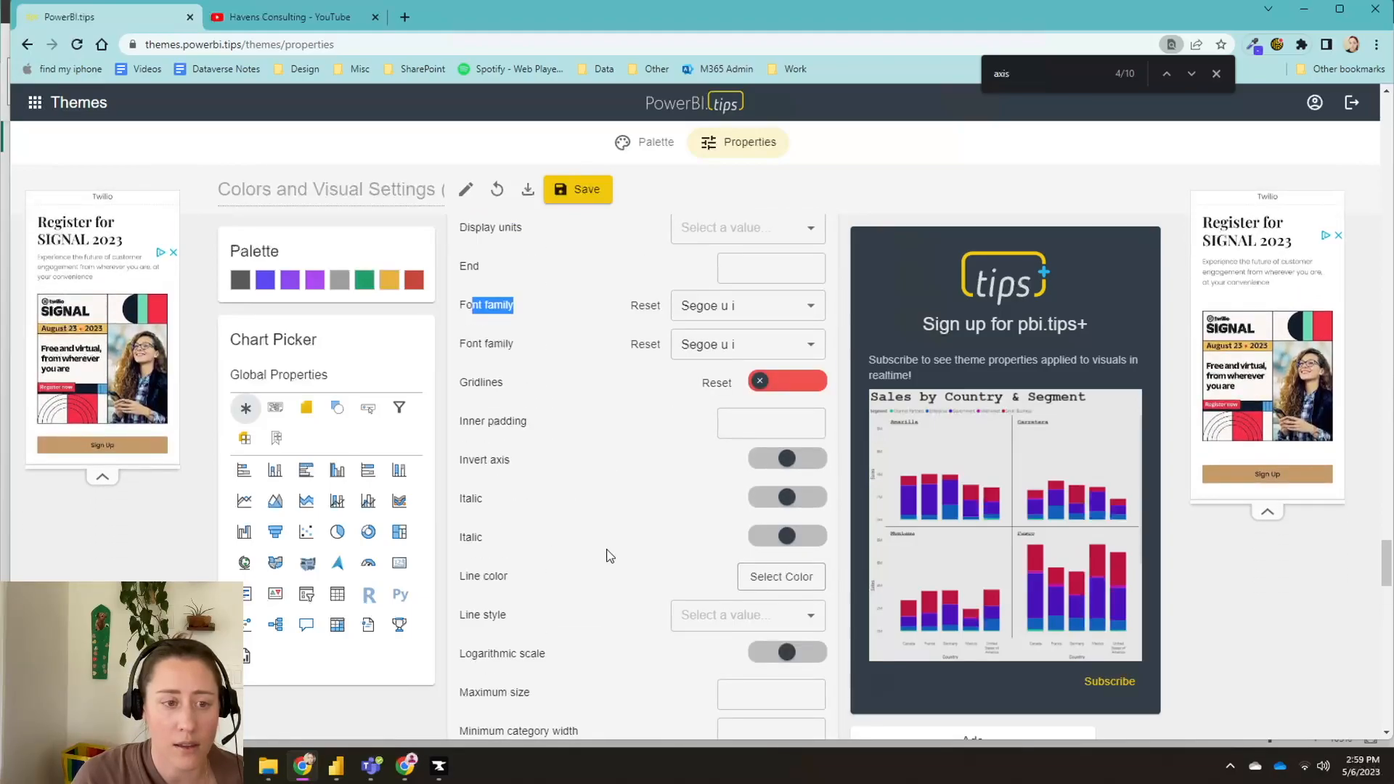
{"action": "scroll", "coordinate": [610, 557], "scroll_direction": "up", "scroll_amount": 8}
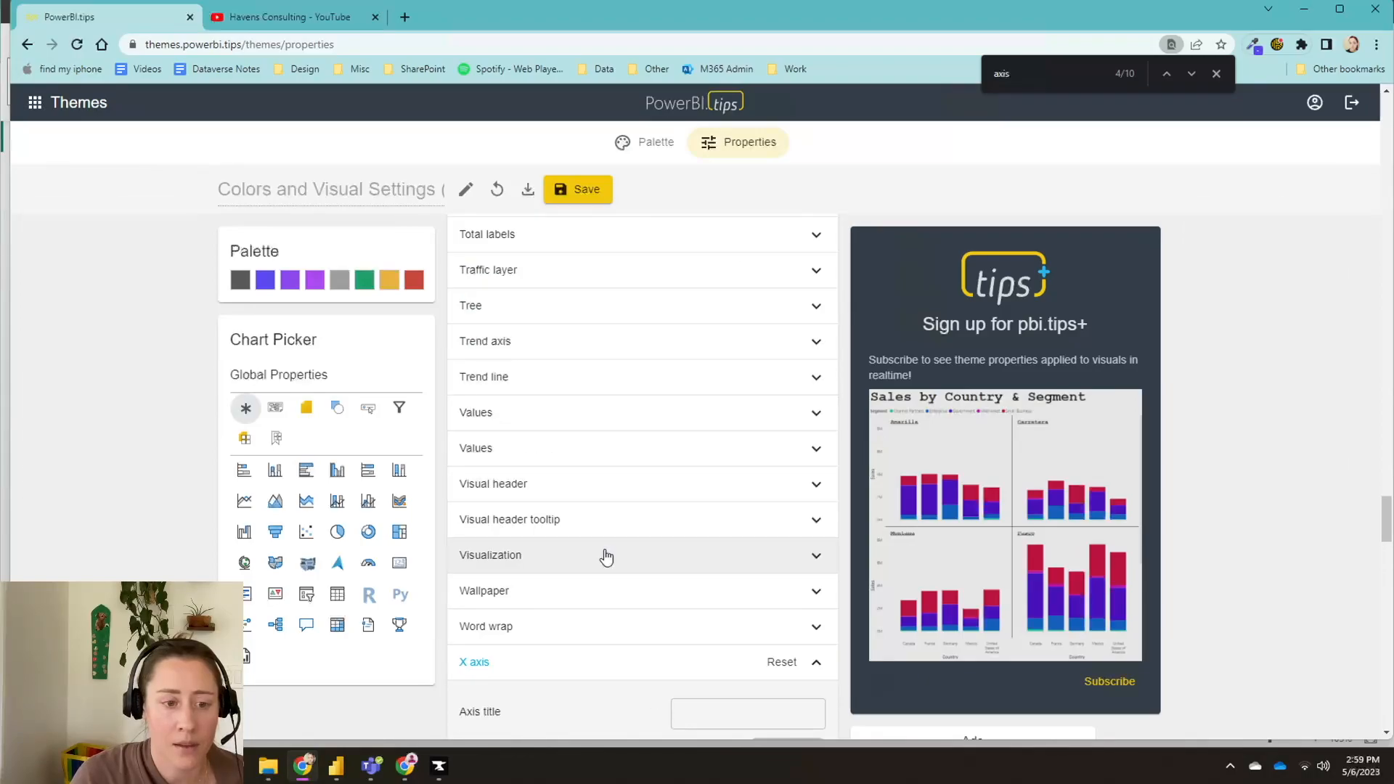
{"action": "scroll", "coordinate": [606, 556], "scroll_direction": "down", "scroll_amount": 8}
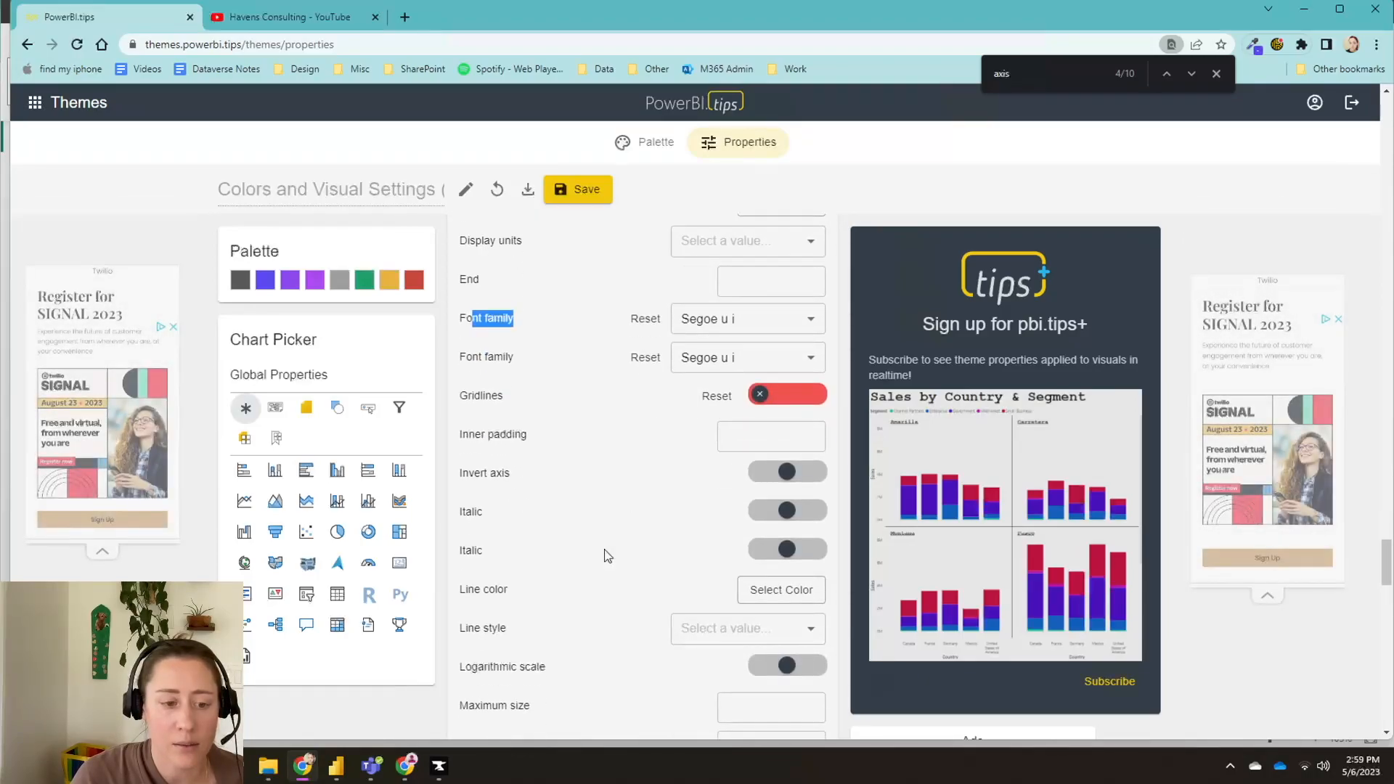
{"action": "scroll", "coordinate": [608, 556], "scroll_direction": "down", "scroll_amount": 8}
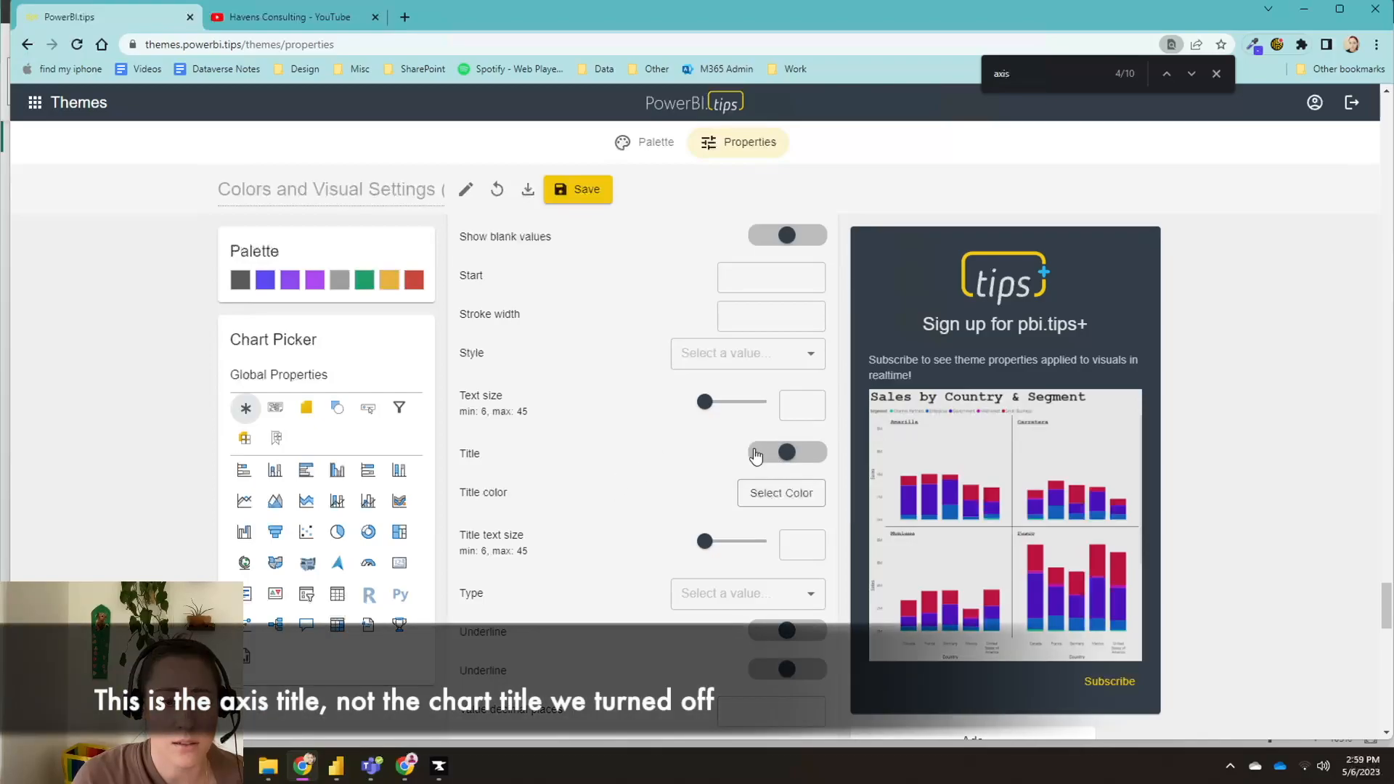
{"action": "left_click", "coordinate": [756, 454]}
{"action": "scroll", "coordinate": [555, 437], "scroll_direction": "down", "scroll_amount": 1}
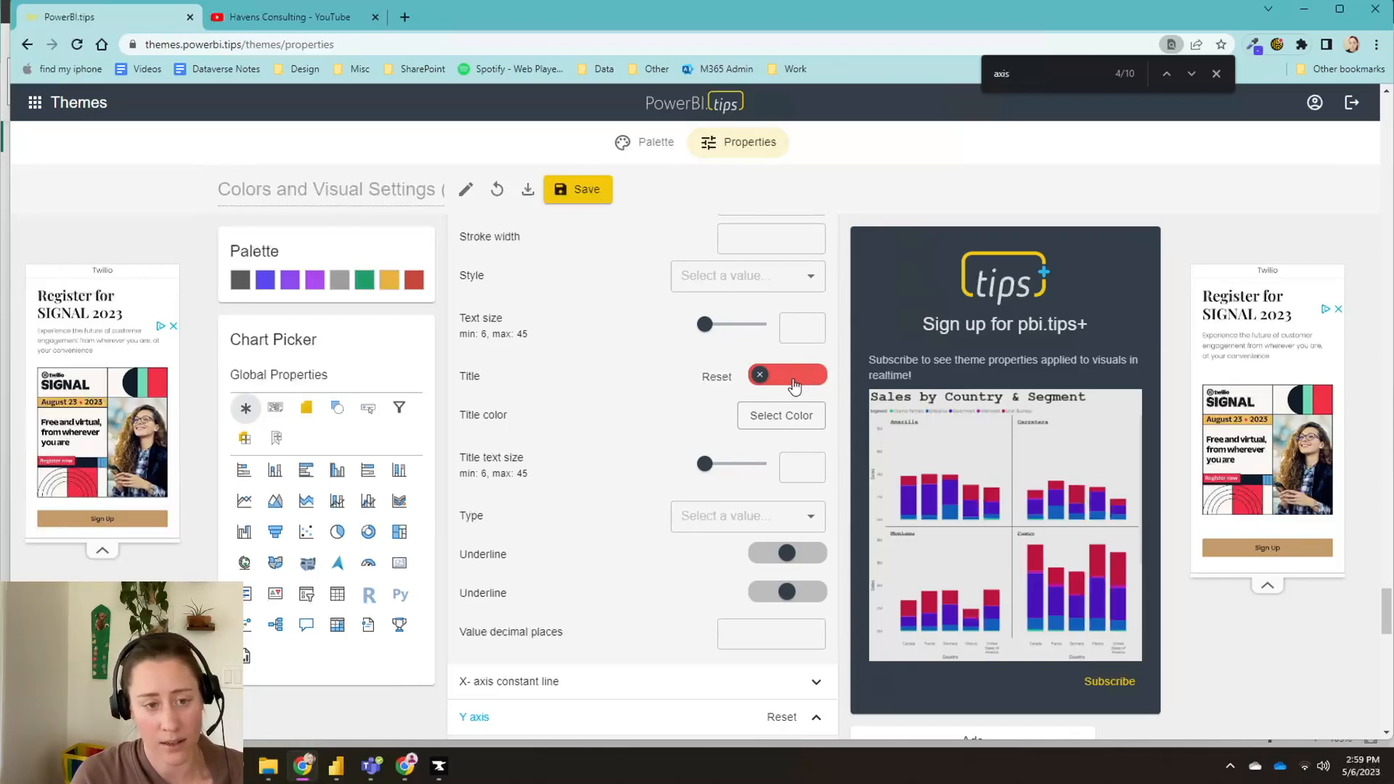
Step: Examine the global Y axis group's gridlines, Show and Title options through to the end of the property list
{"action": "scroll", "coordinate": [568, 384], "scroll_direction": "down", "scroll_amount": 8}
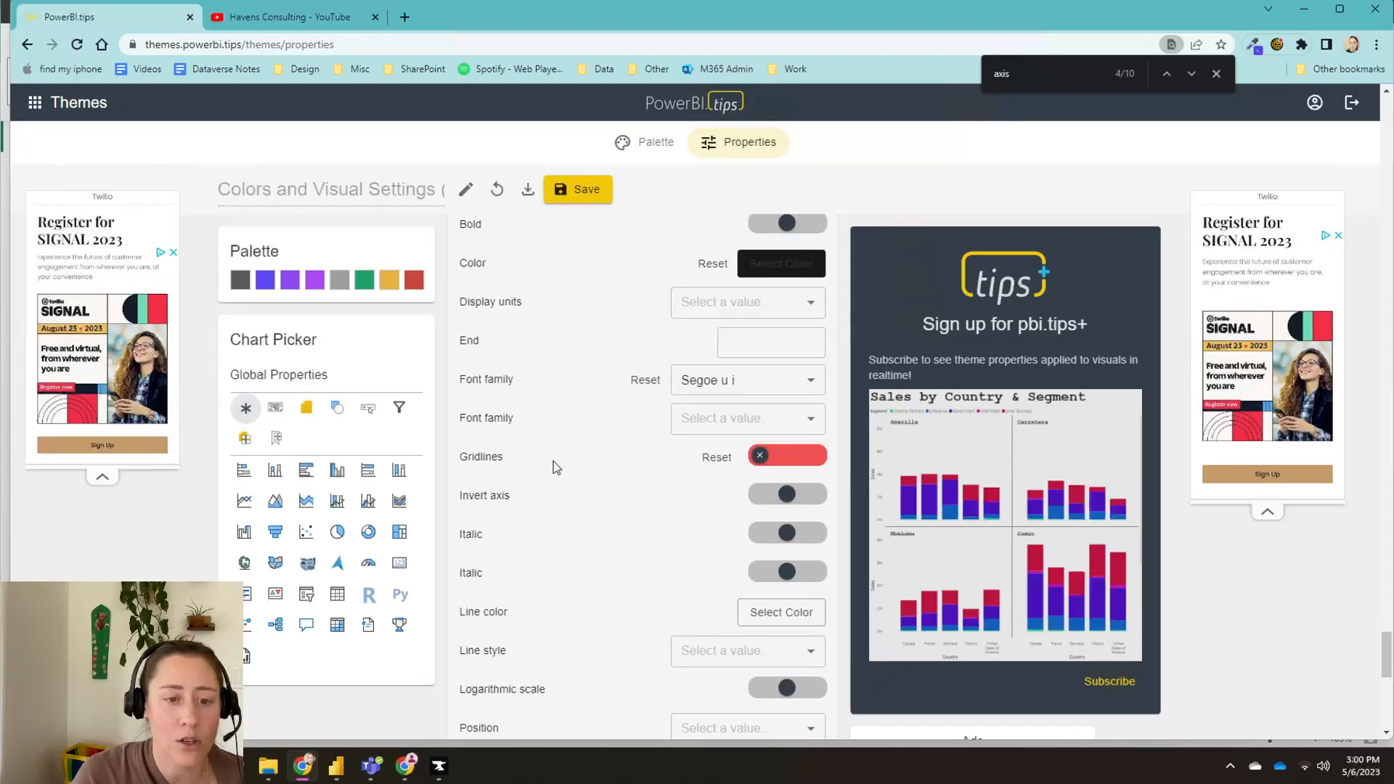
{"action": "scroll", "coordinate": [612, 464], "scroll_direction": "down", "scroll_amount": 4}
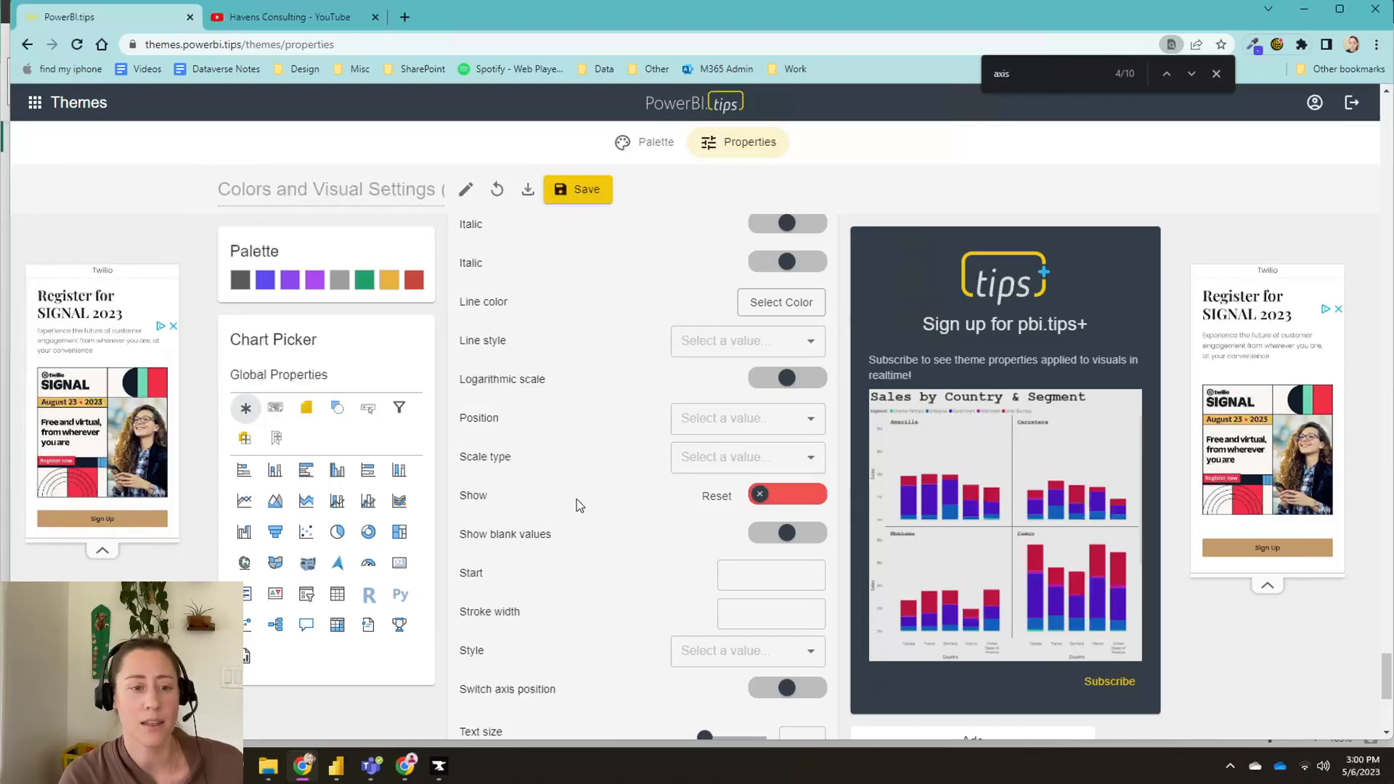
{"action": "scroll", "coordinate": [576, 498], "scroll_direction": "down", "scroll_amount": 1}
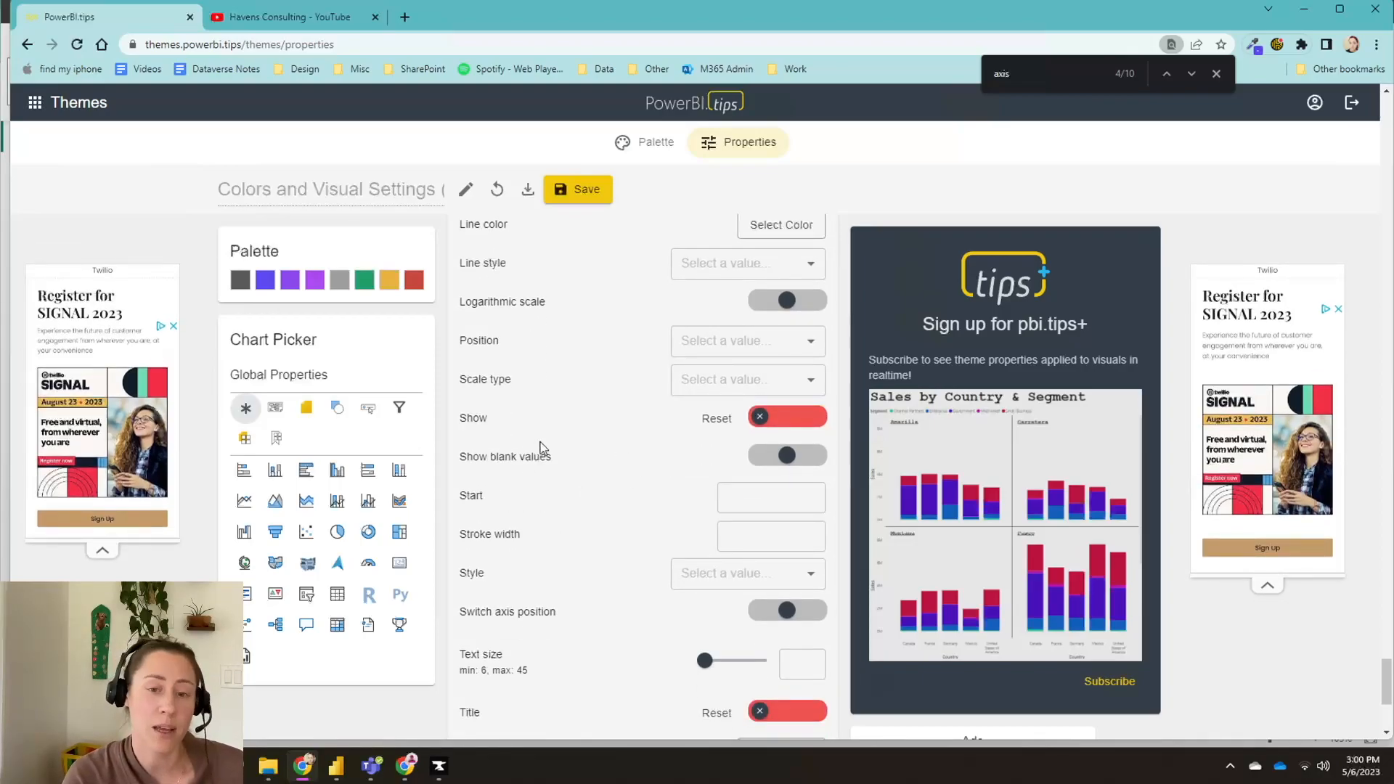
{"action": "scroll", "coordinate": [540, 448], "scroll_direction": "down", "scroll_amount": 3}
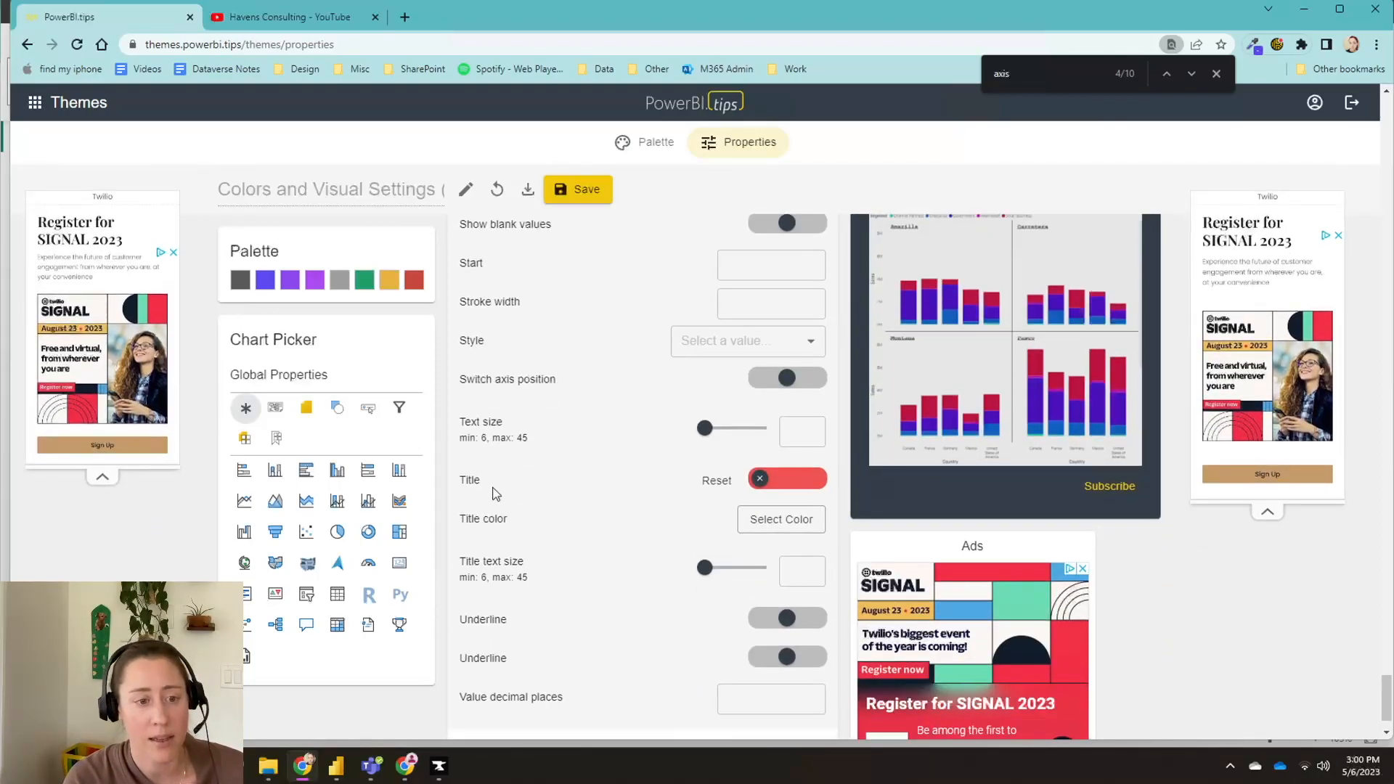
{"action": "scroll", "coordinate": [501, 494], "scroll_direction": "down", "scroll_amount": 1}
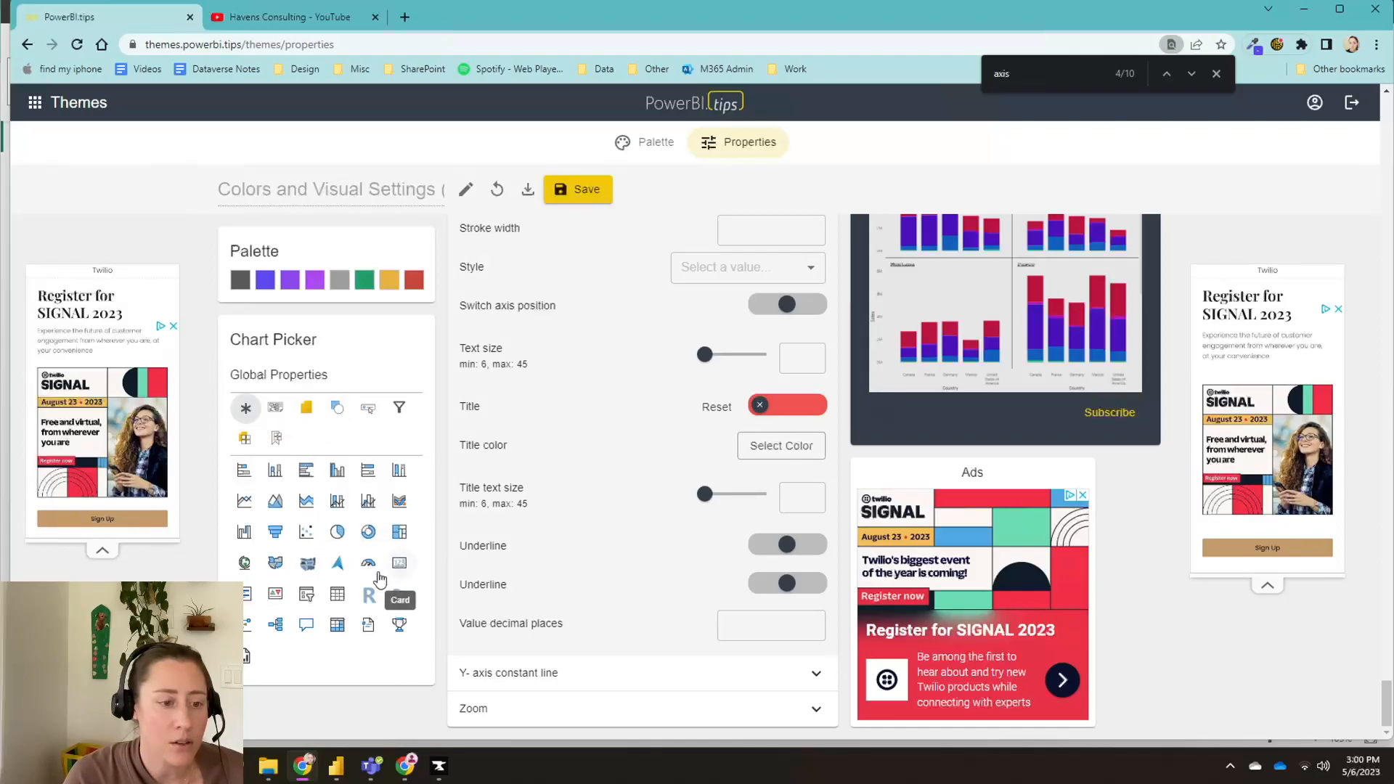
Step: Examine the Card visual's label settings and the Multi-Row Card's border, bar color palette, bar thickness and Show bar options
{"action": "left_click", "coordinate": [403, 571]}
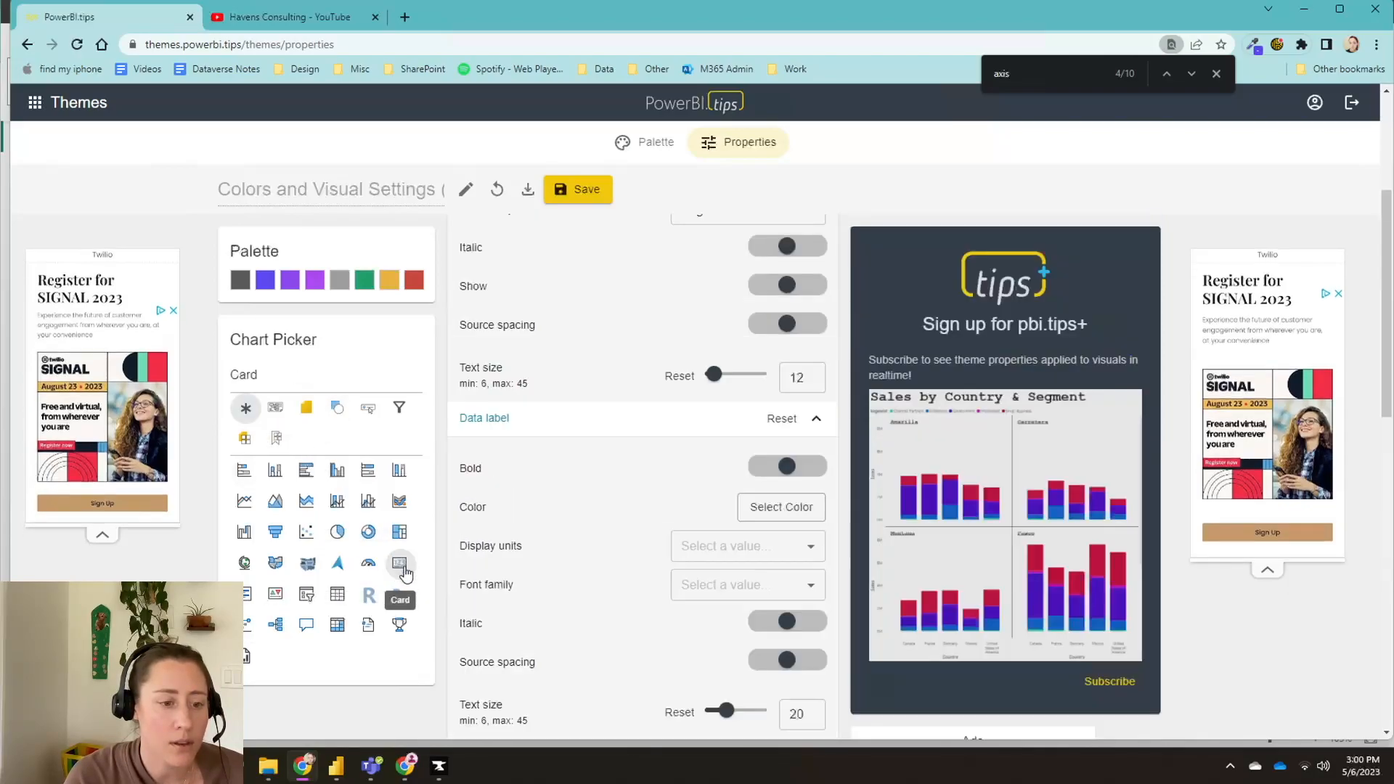
{"action": "left_click", "coordinate": [249, 597]}
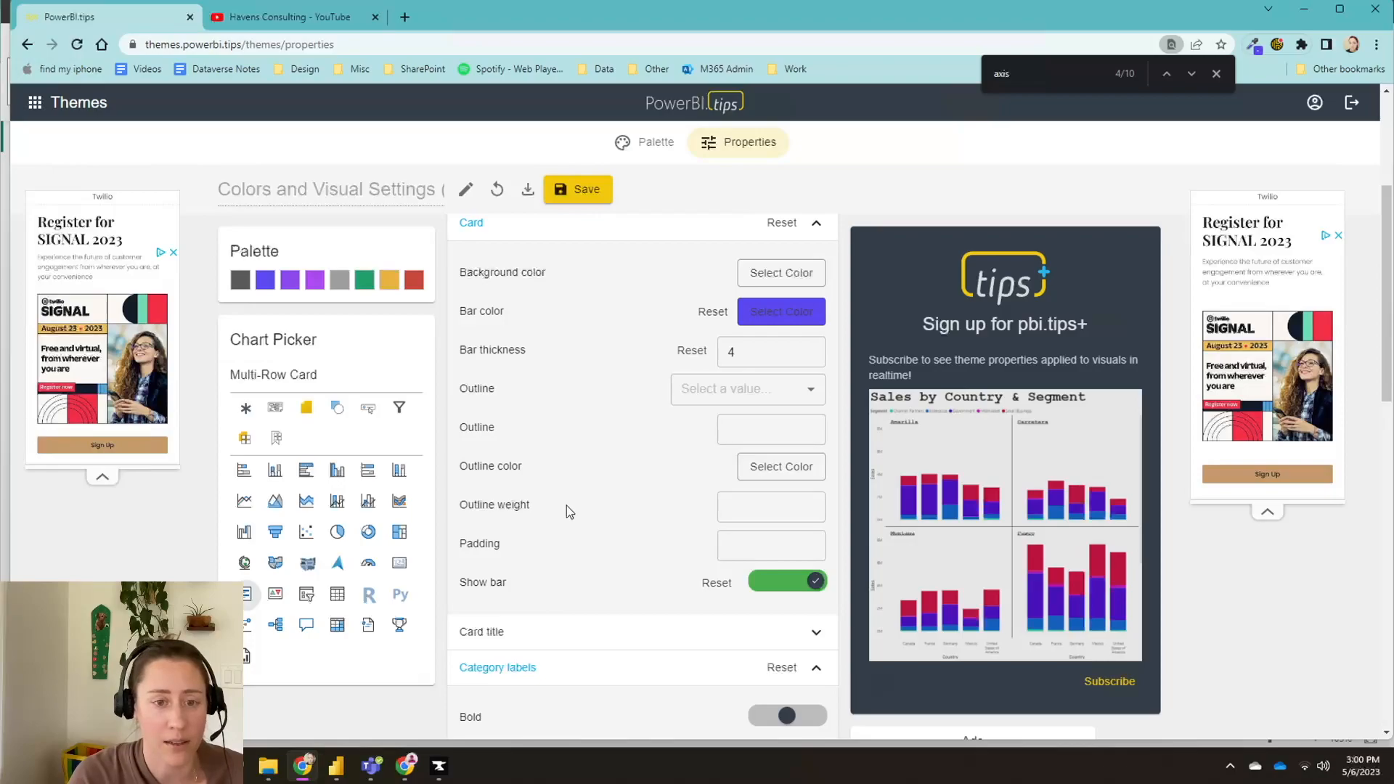
{"action": "scroll", "coordinate": [566, 508], "scroll_direction": "down", "scroll_amount": 2}
{"action": "scroll", "coordinate": [566, 508], "scroll_direction": "up", "scroll_amount": 3}
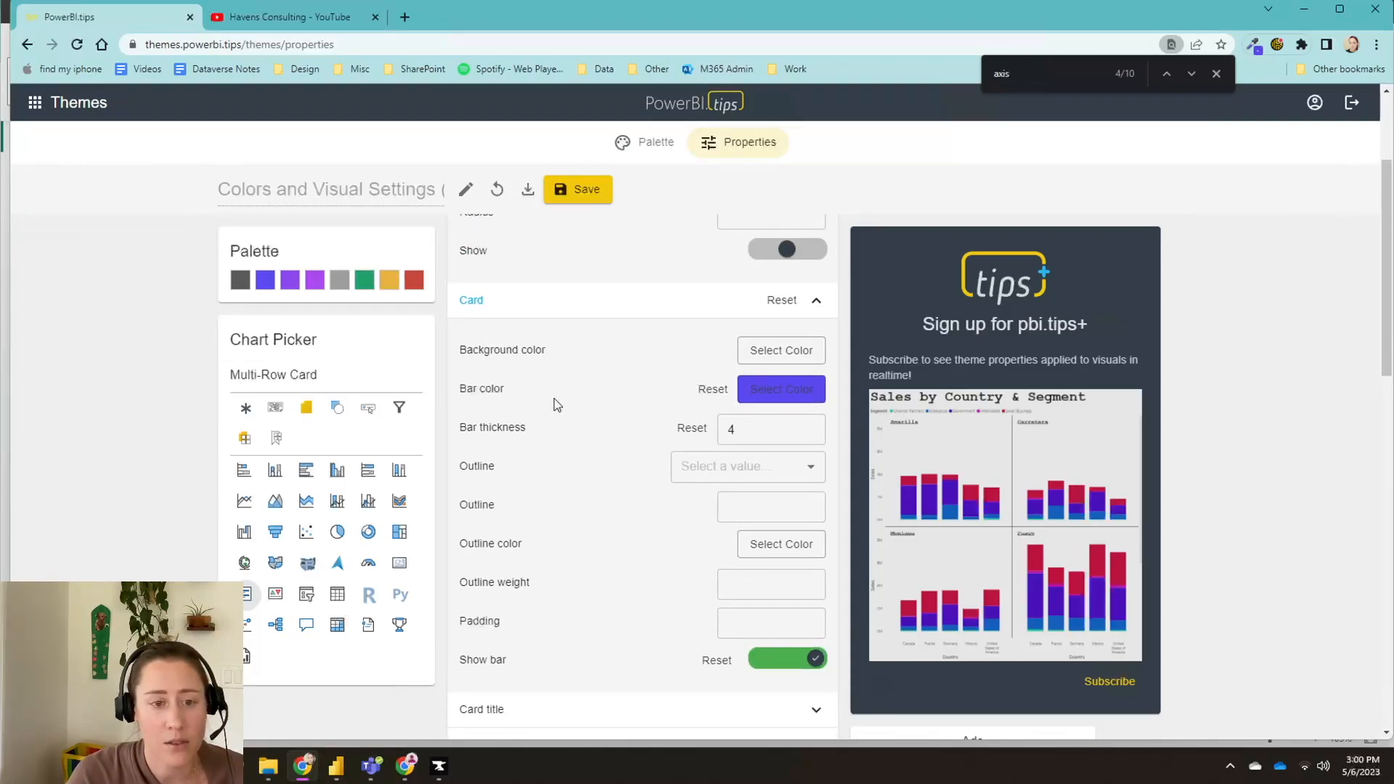
{"action": "scroll", "coordinate": [573, 414], "scroll_direction": "up", "scroll_amount": 1}
{"action": "scroll", "coordinate": [577, 420], "scroll_direction": "down", "scroll_amount": 2}
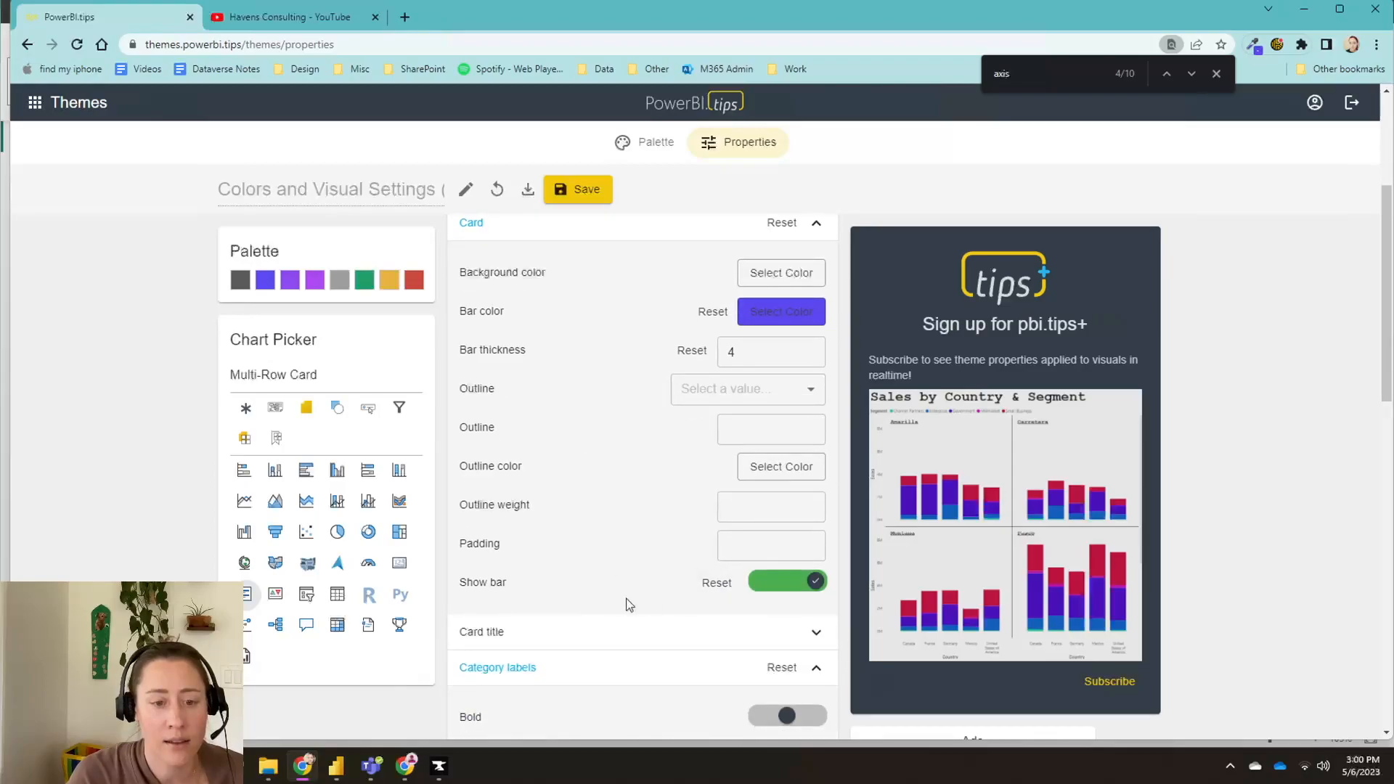
{"action": "left_click", "coordinate": [762, 312]}
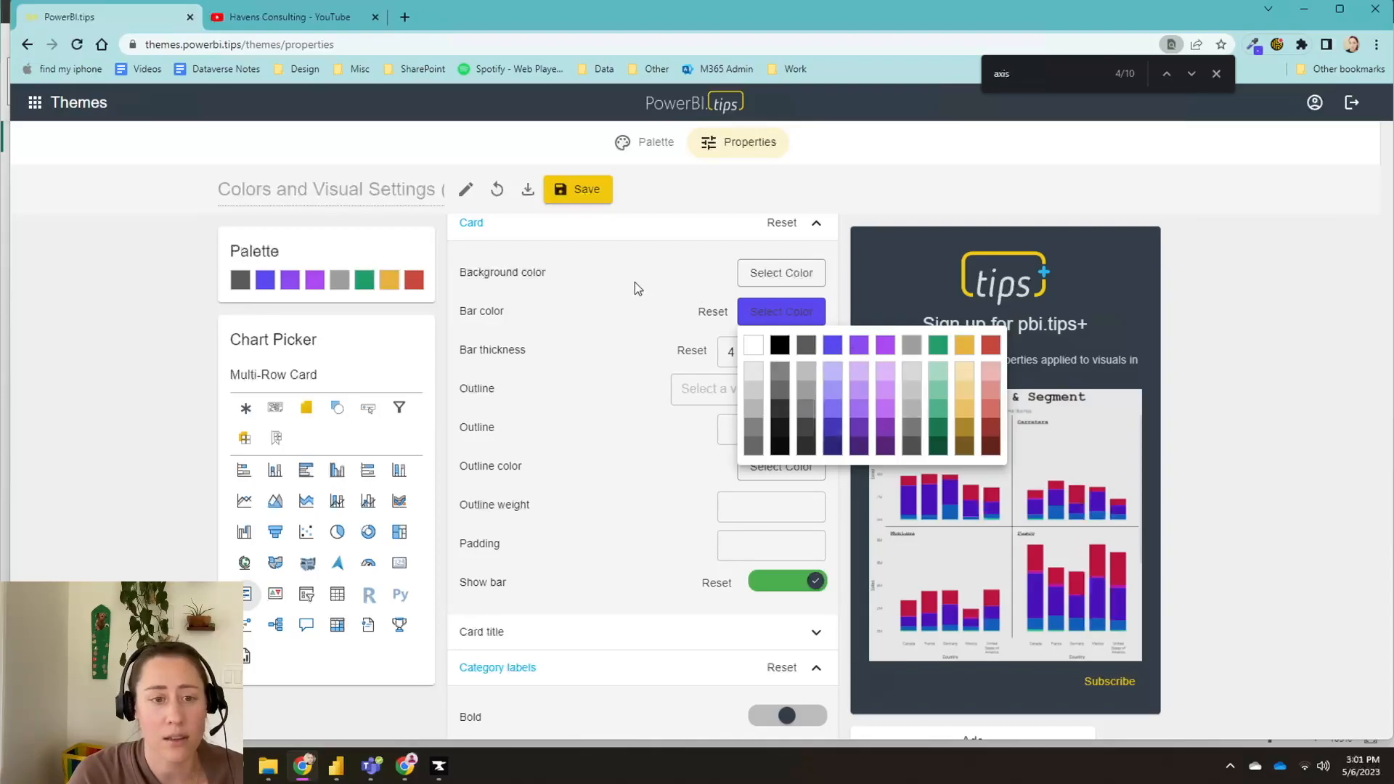
{"action": "left_click", "coordinate": [634, 369]}
{"action": "scroll", "coordinate": [634, 370], "scroll_direction": "down", "scroll_amount": 2}
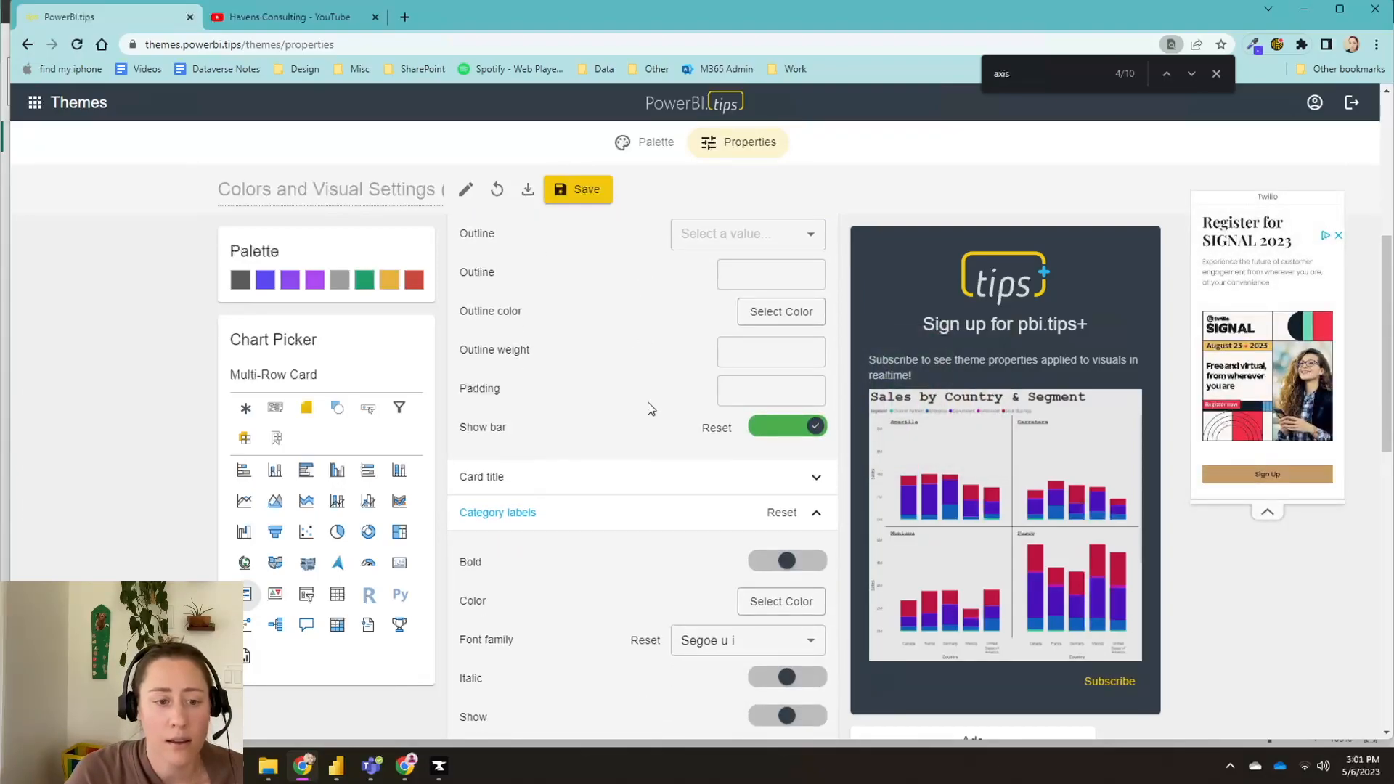
{"action": "scroll", "coordinate": [648, 408], "scroll_direction": "up", "scroll_amount": 3}
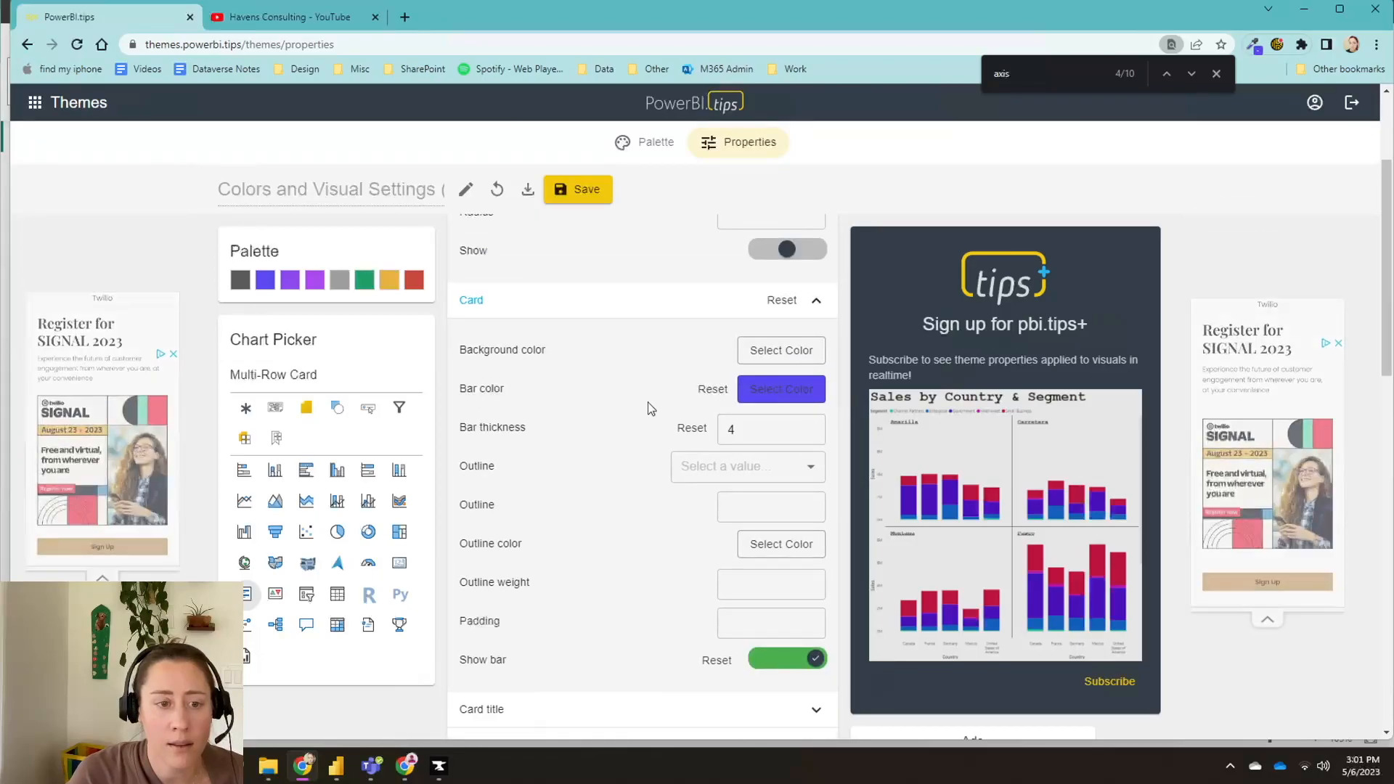
{"action": "scroll", "coordinate": [649, 409], "scroll_direction": "up", "scroll_amount": 3}
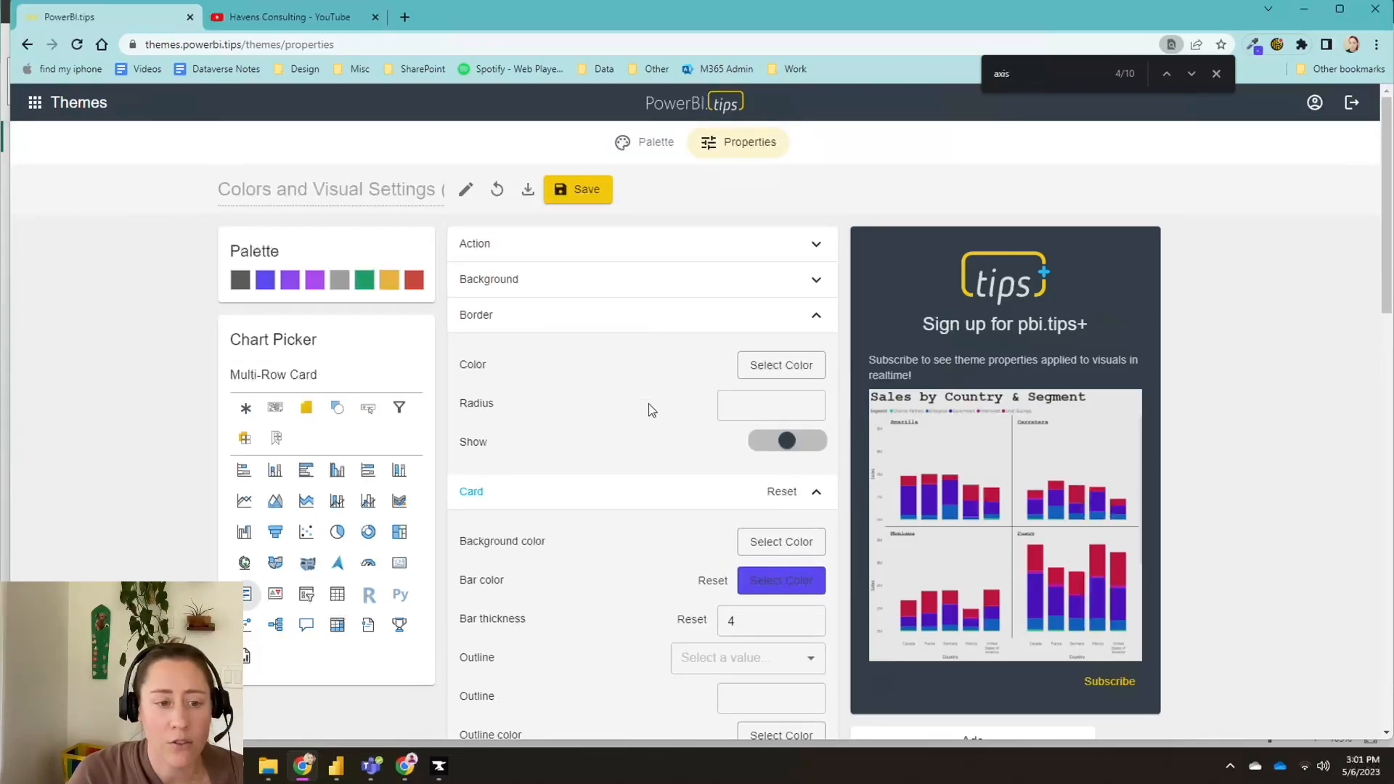
Step: Set the Multi-Row Card's data label text size to 20 and collapse its Border, Card, Category labels and Data labels groups
{"action": "left_click", "coordinate": [594, 324]}
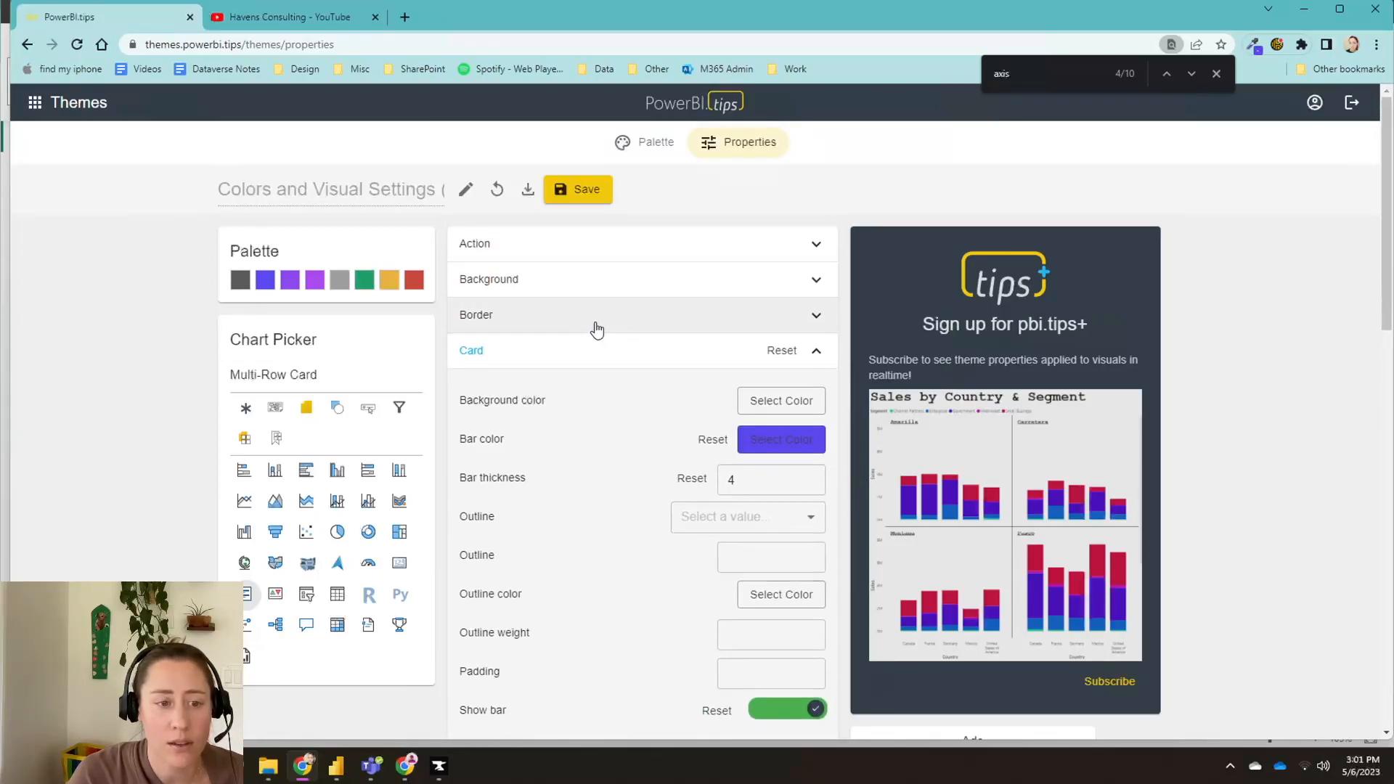
{"action": "left_click", "coordinate": [541, 365]}
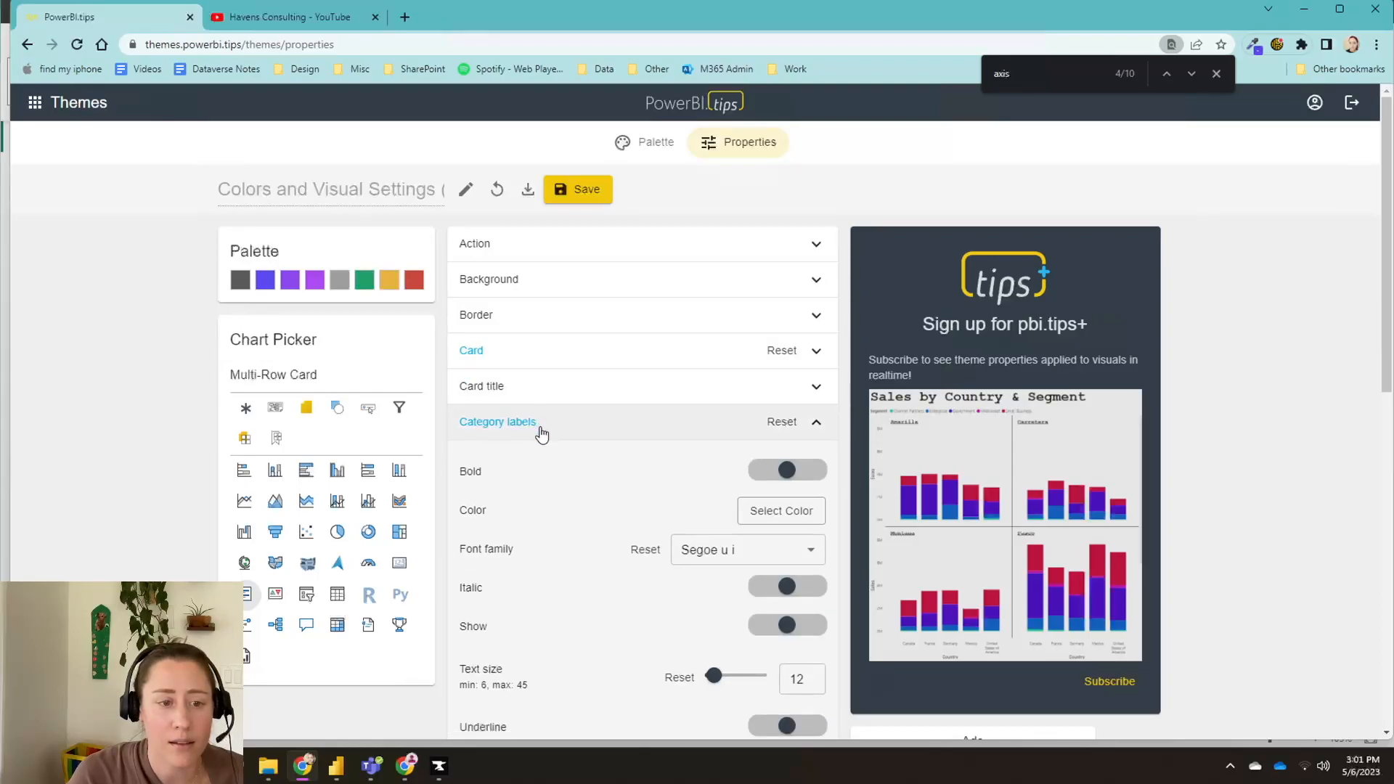
{"action": "left_click", "coordinate": [542, 431]}
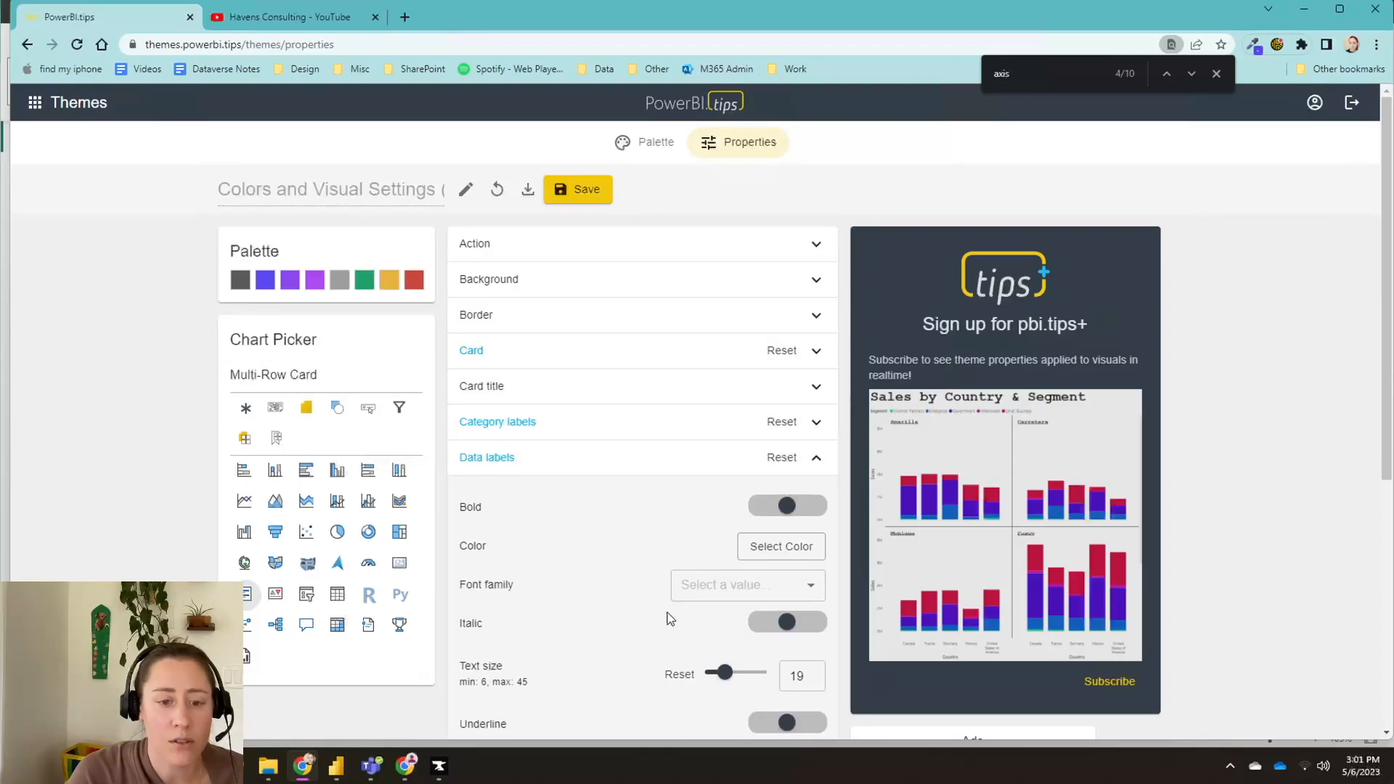
{"action": "left_click", "coordinate": [810, 676]}
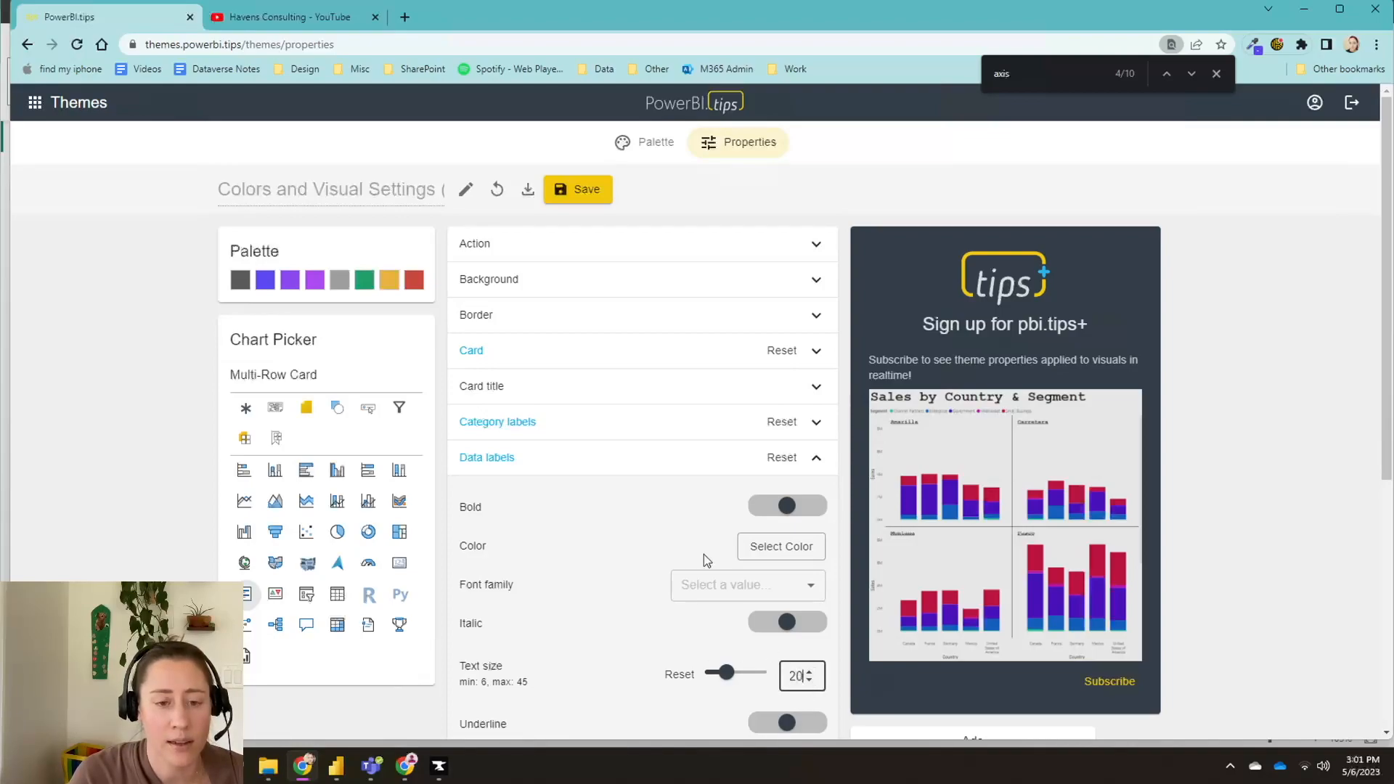
{"action": "left_click", "coordinate": [511, 459]}
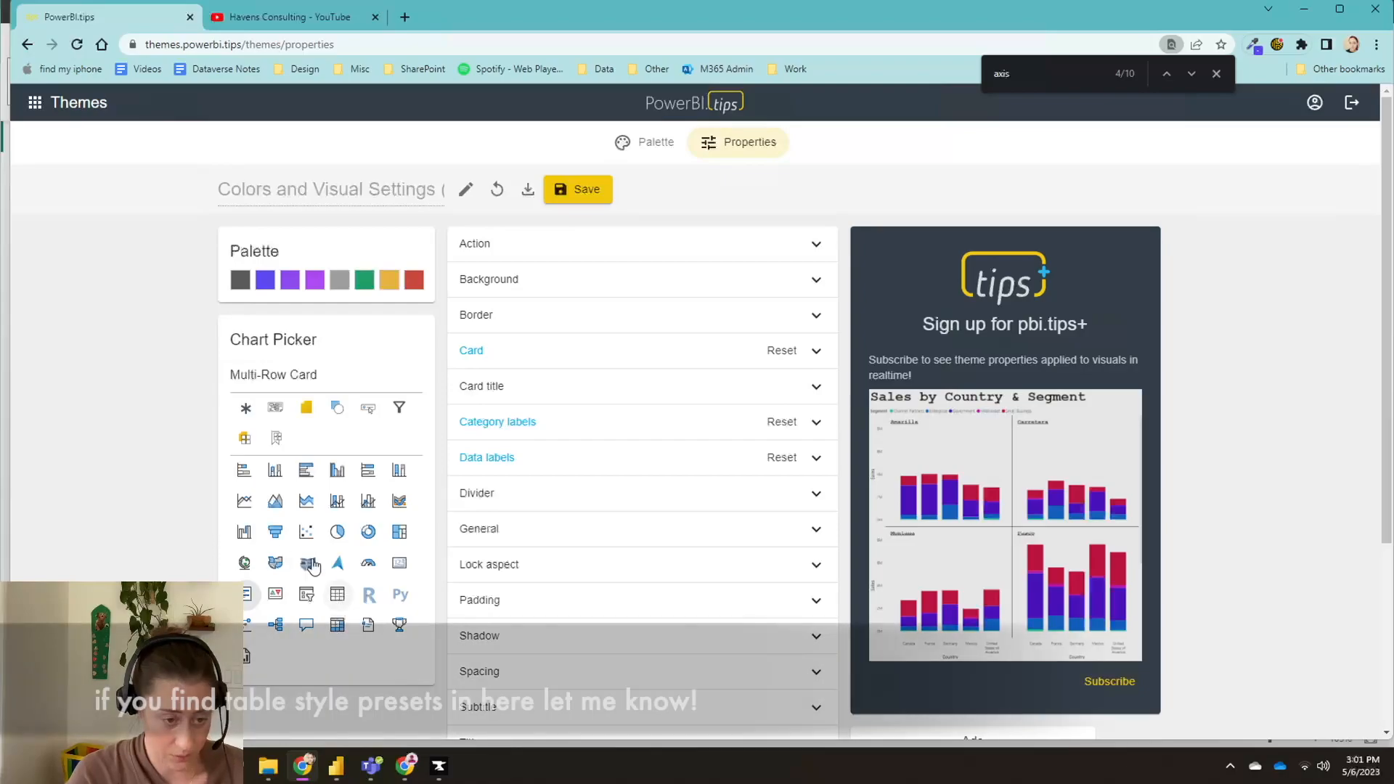
Step: Turn off Multi-select with CTRL in the Slicer visual's selection controls
{"action": "left_click", "coordinate": [305, 593]}
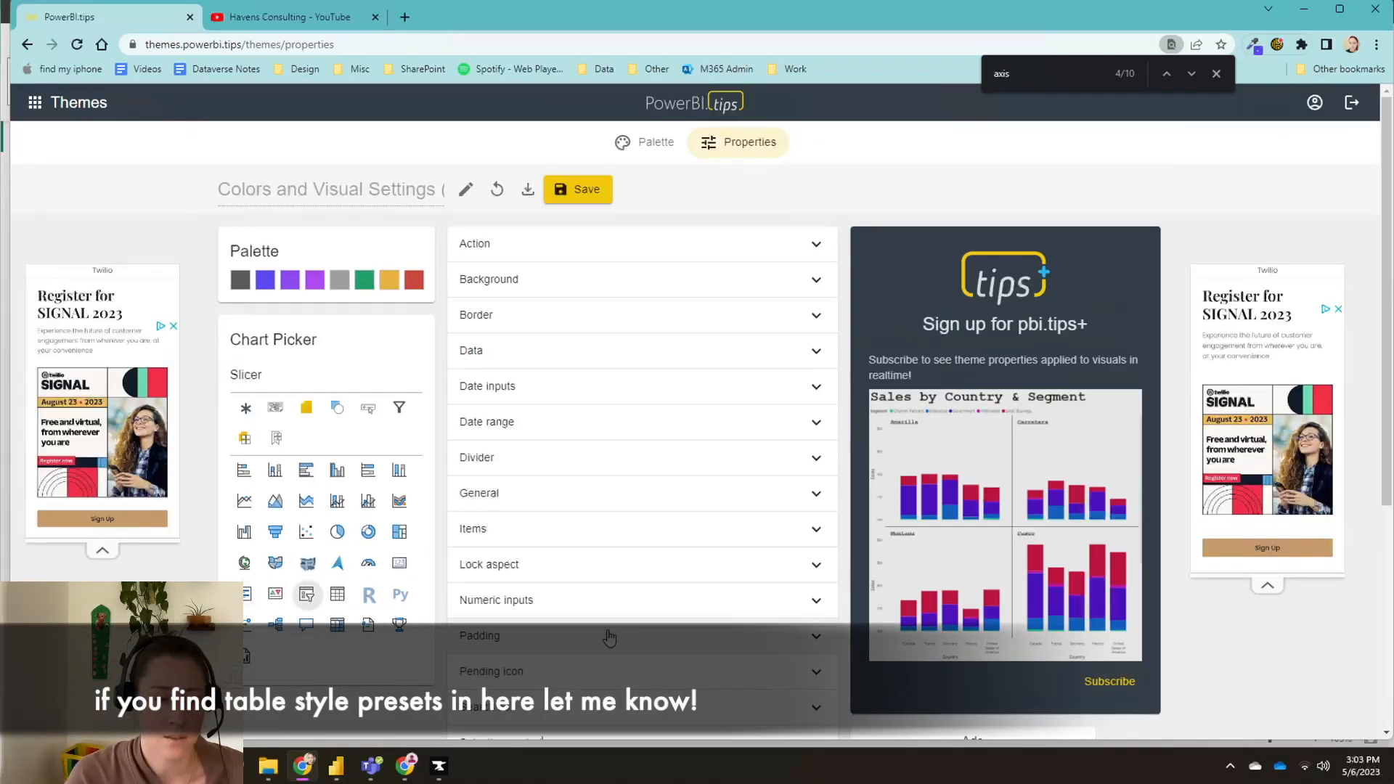
{"action": "scroll", "coordinate": [608, 637], "scroll_direction": "down", "scroll_amount": 1}
{"action": "left_click", "coordinate": [608, 664]}
{"action": "scroll", "coordinate": [610, 606], "scroll_direction": "down", "scroll_amount": 1}
{"action": "scroll", "coordinate": [610, 597], "scroll_direction": "down", "scroll_amount": 1}
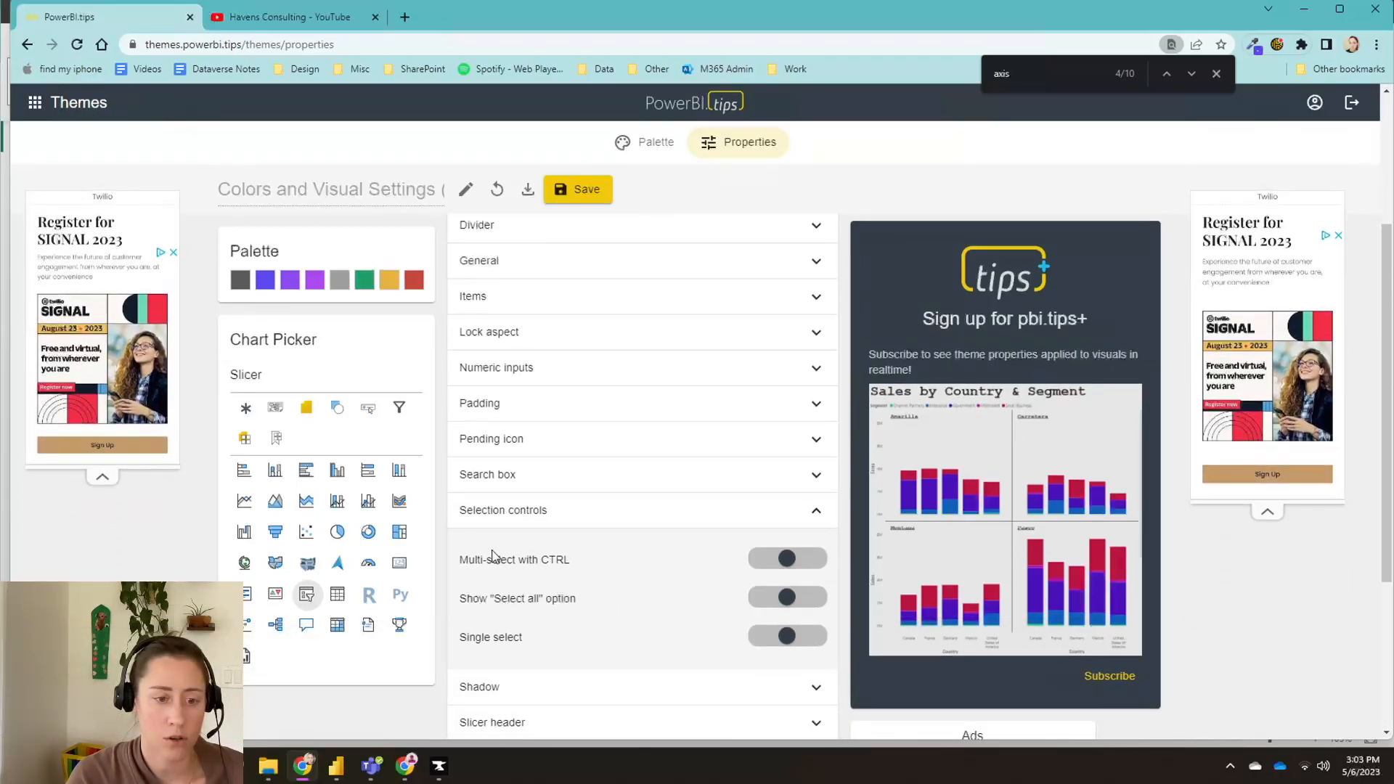
{"action": "mouse_move", "coordinate": [543, 584]}
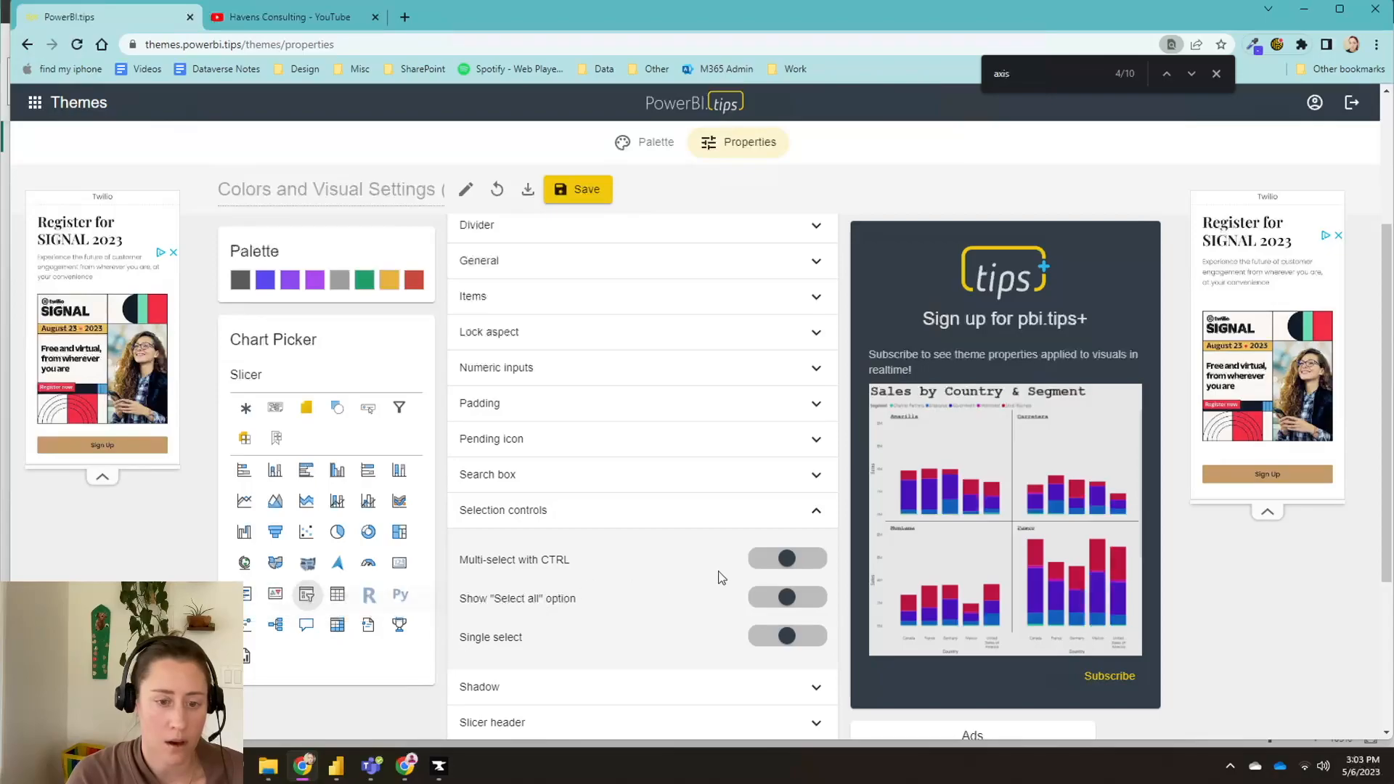
{"action": "left_click", "coordinate": [762, 565]}
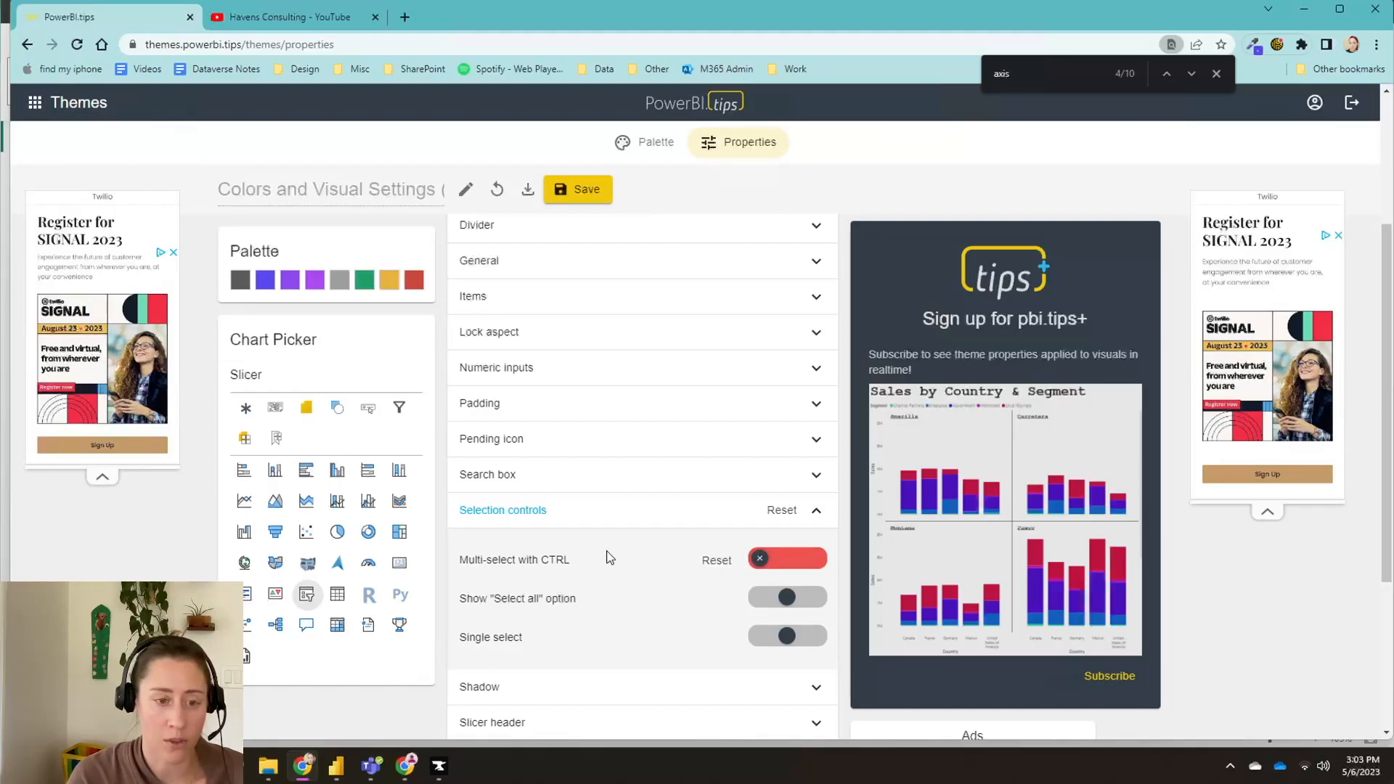
Step: Turn on the Show "Select all" option in the Slicer's selection controls
{"action": "scroll", "coordinate": [602, 544], "scroll_direction": "down", "scroll_amount": 2}
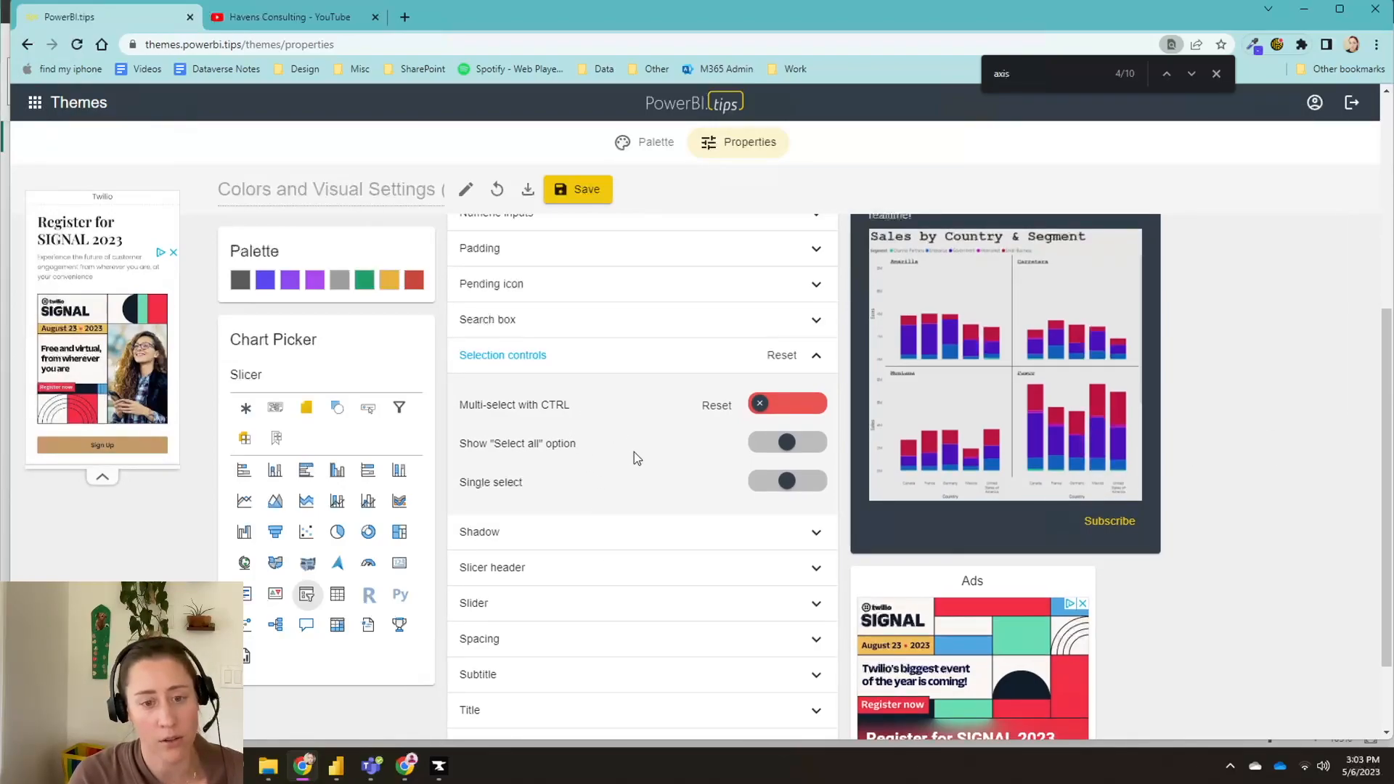
{"action": "scroll", "coordinate": [634, 451], "scroll_direction": "down", "scroll_amount": 1}
{"action": "scroll", "coordinate": [628, 435], "scroll_direction": "down", "scroll_amount": 1}
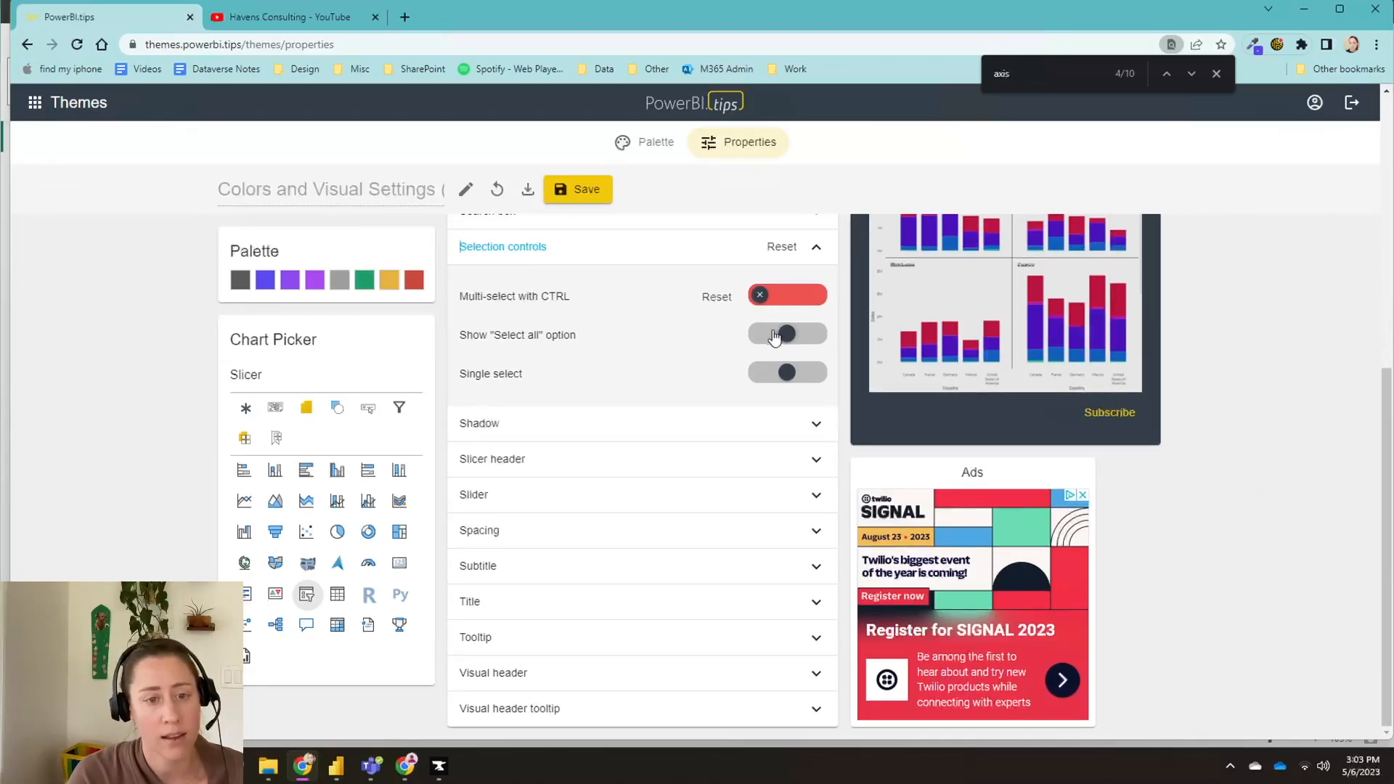
{"action": "left_click", "coordinate": [821, 338]}
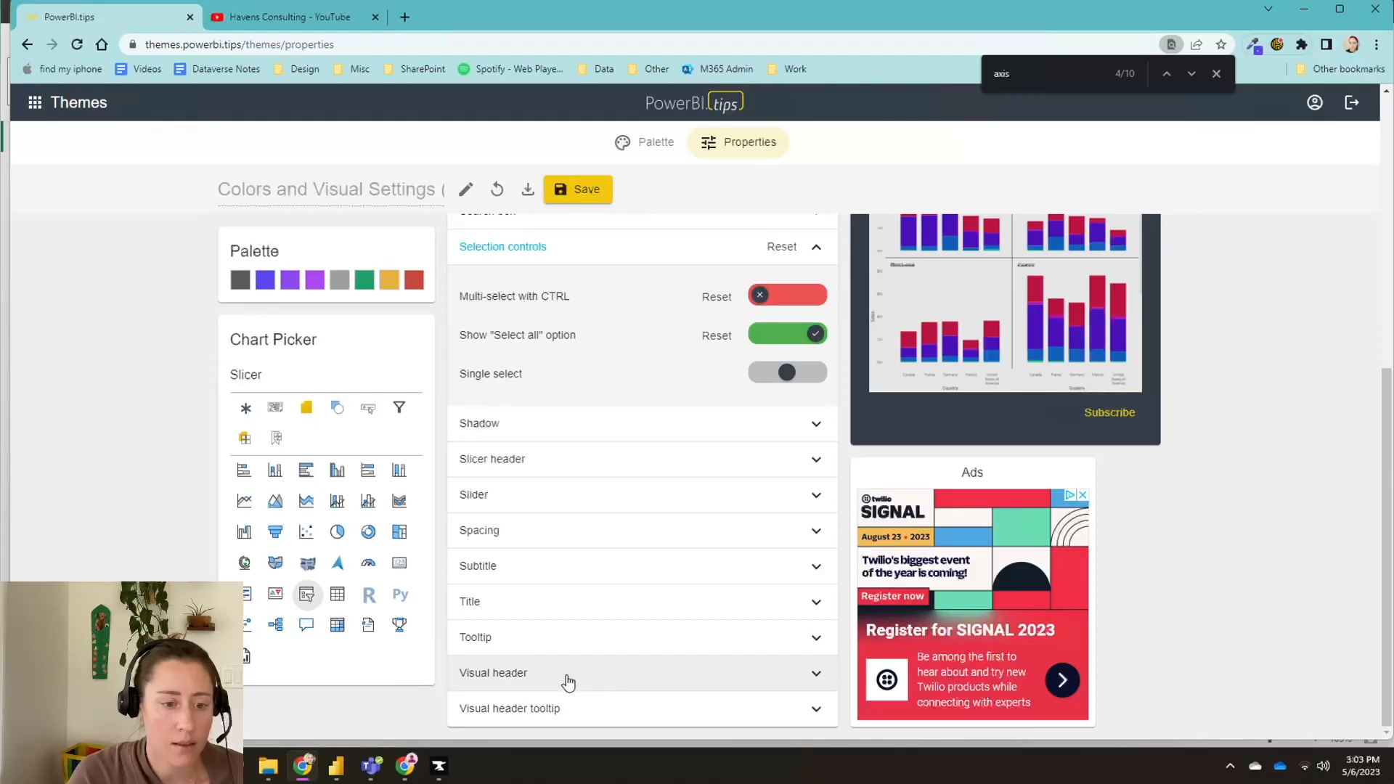
Step: Turn off the Show option in the Slicer's visual header properties
{"action": "scroll", "coordinate": [595, 677], "scroll_direction": "up", "scroll_amount": 1}
{"action": "scroll", "coordinate": [595, 677], "scroll_direction": "down", "scroll_amount": 2}
{"action": "left_click", "coordinate": [595, 672]}
{"action": "scroll", "coordinate": [595, 675], "scroll_direction": "down", "scroll_amount": 3}
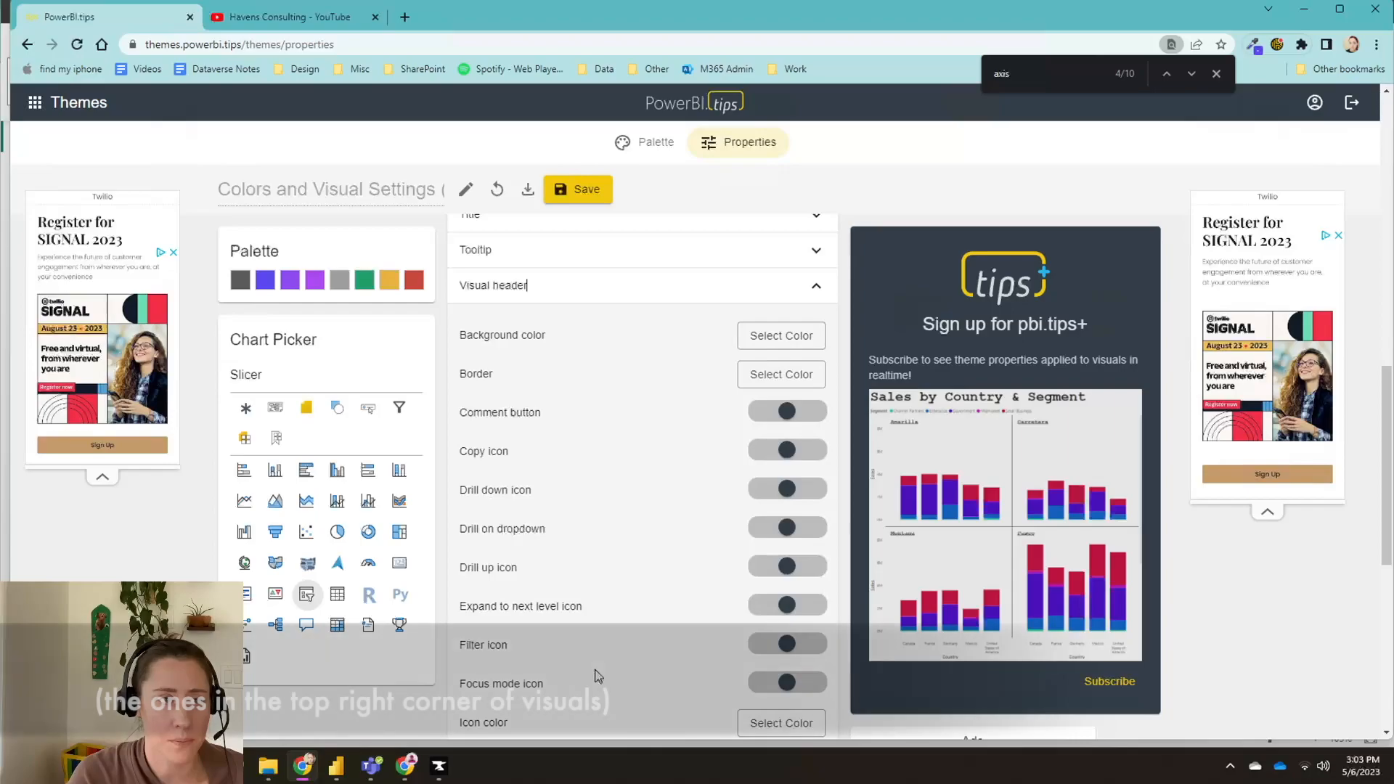
{"action": "scroll", "coordinate": [595, 677], "scroll_direction": "down", "scroll_amount": 1}
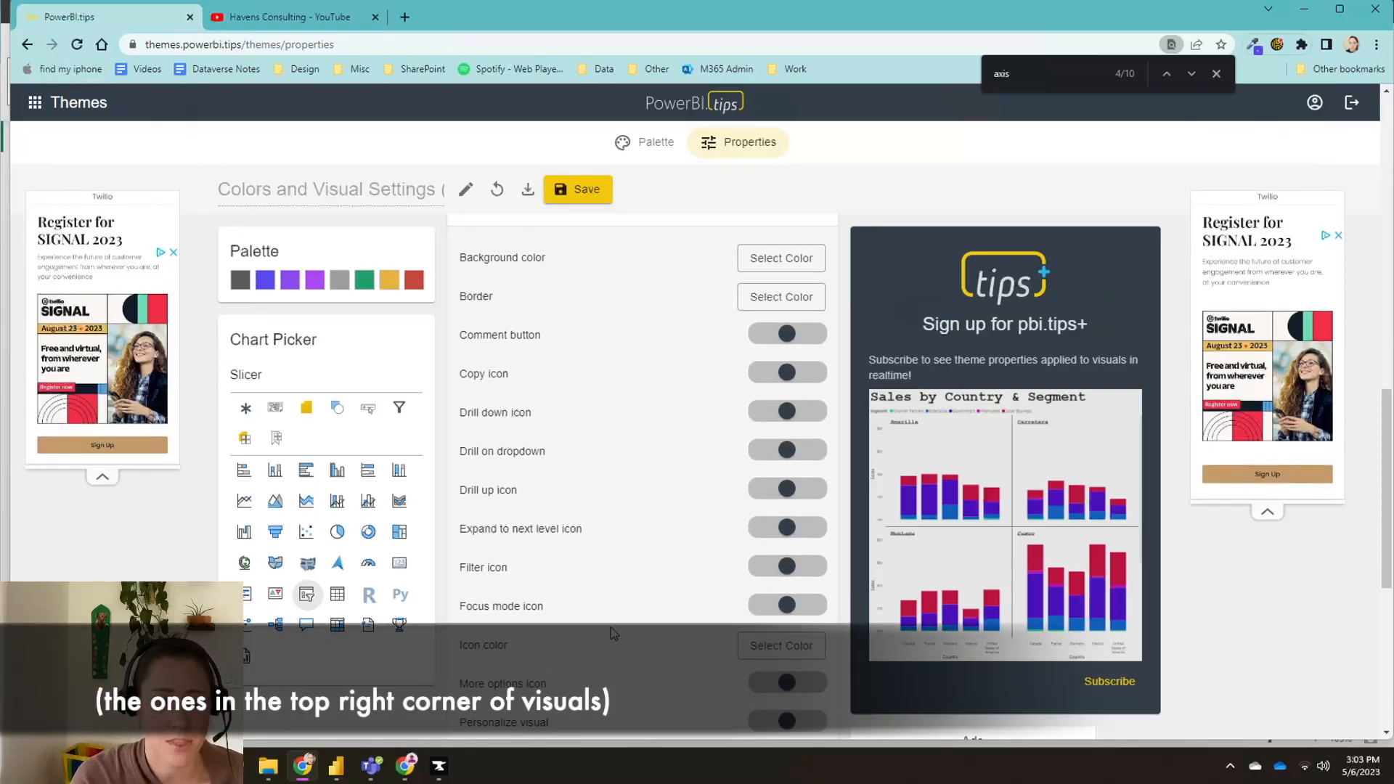
{"action": "scroll", "coordinate": [657, 602], "scroll_direction": "down", "scroll_amount": 1}
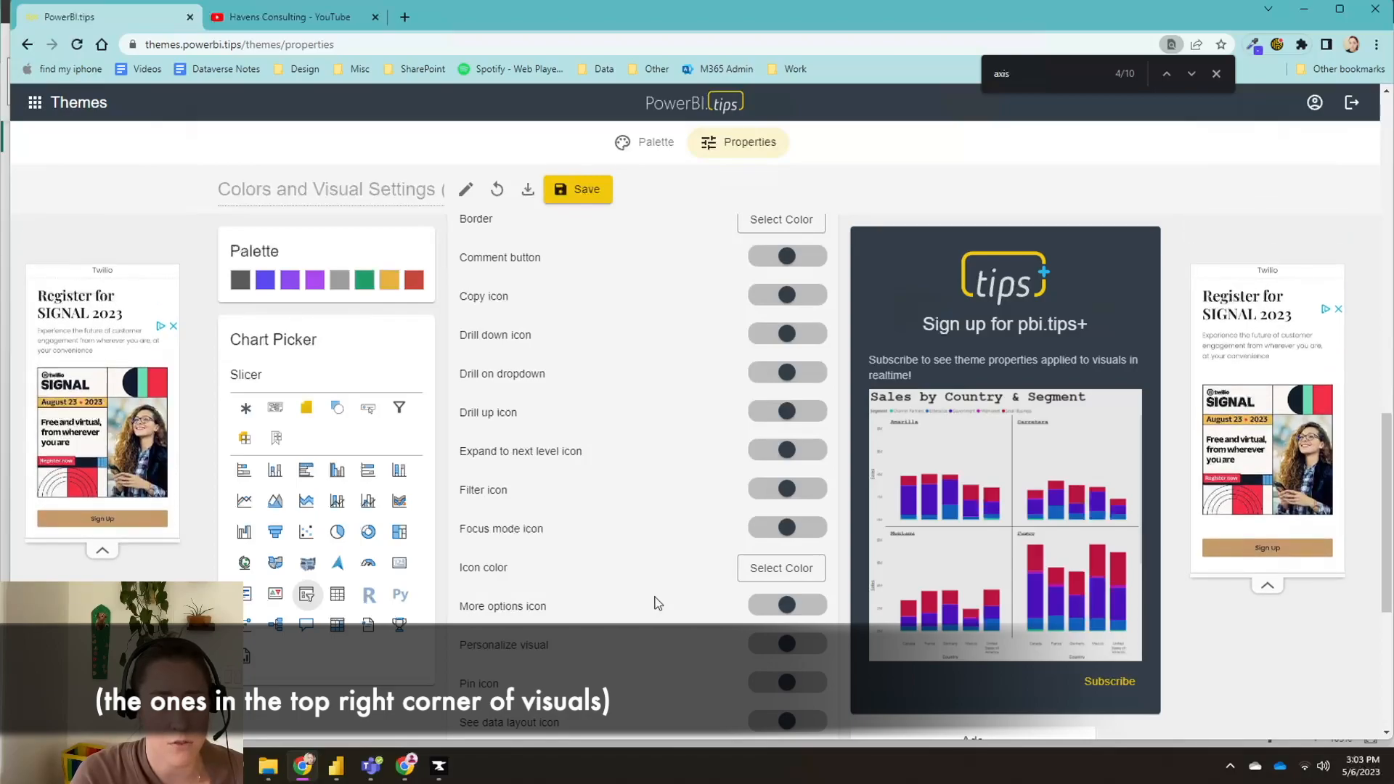
{"action": "scroll", "coordinate": [657, 602], "scroll_direction": "down", "scroll_amount": 3}
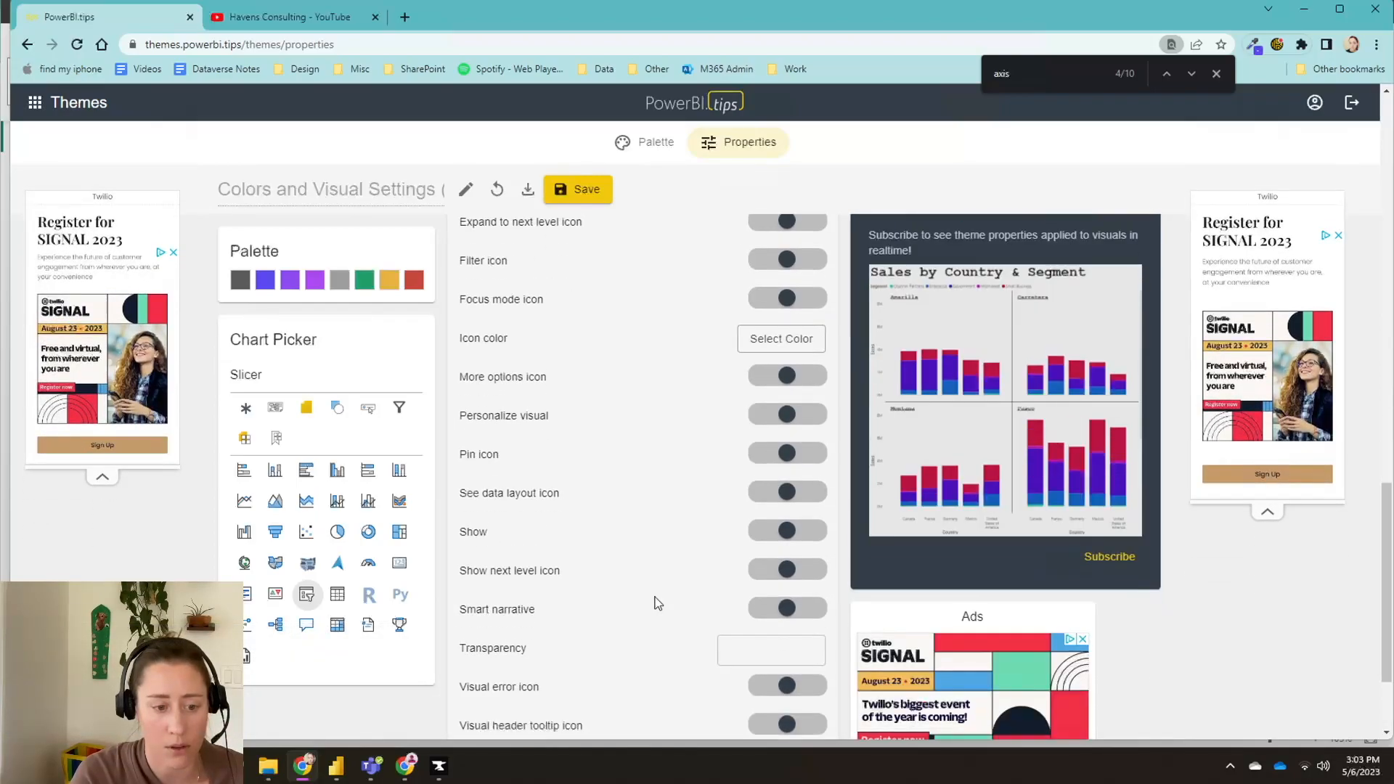
{"action": "left_click", "coordinate": [767, 532]}
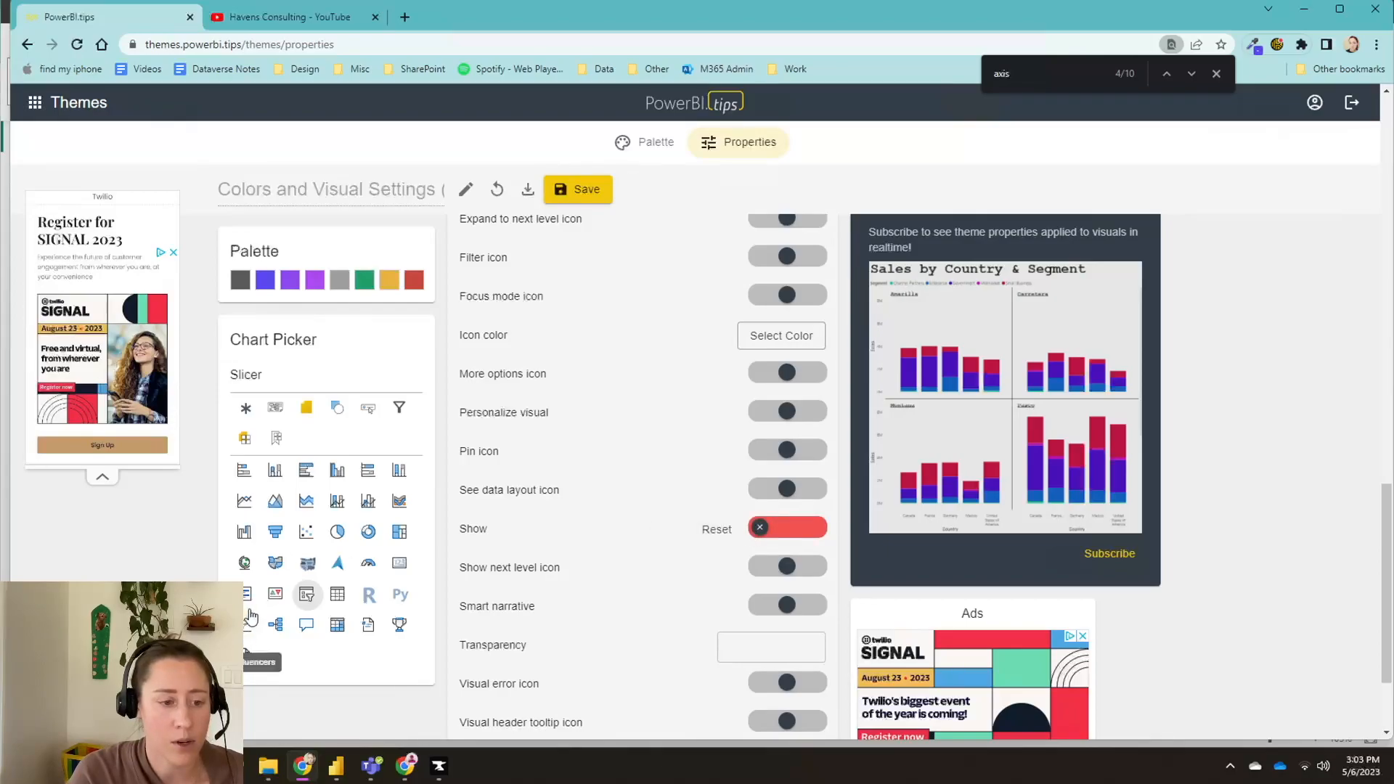
Step: Examine the Card visual's header icon settings, from the comment button through to the visual warning icon
{"action": "left_click", "coordinate": [400, 563]}
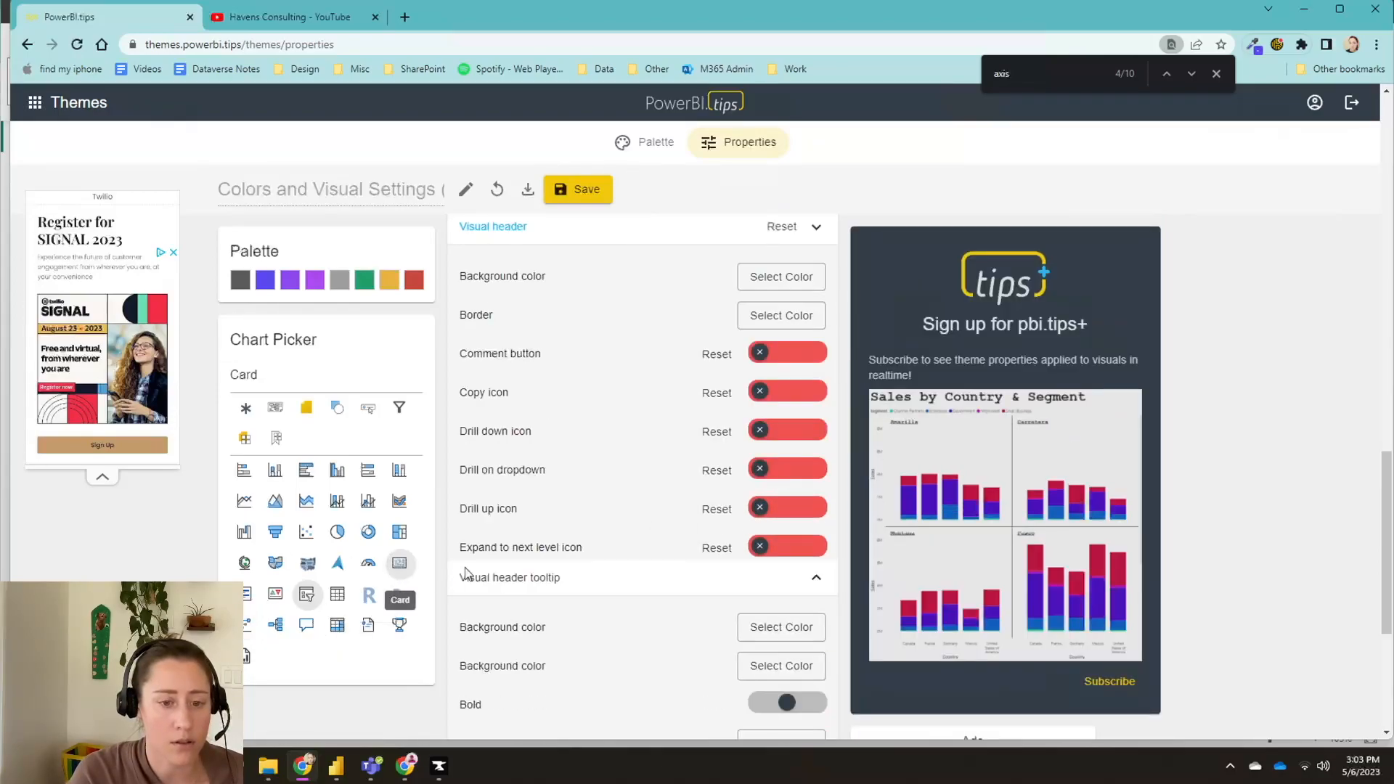
{"action": "scroll", "coordinate": [450, 570], "scroll_direction": "down", "scroll_amount": 4}
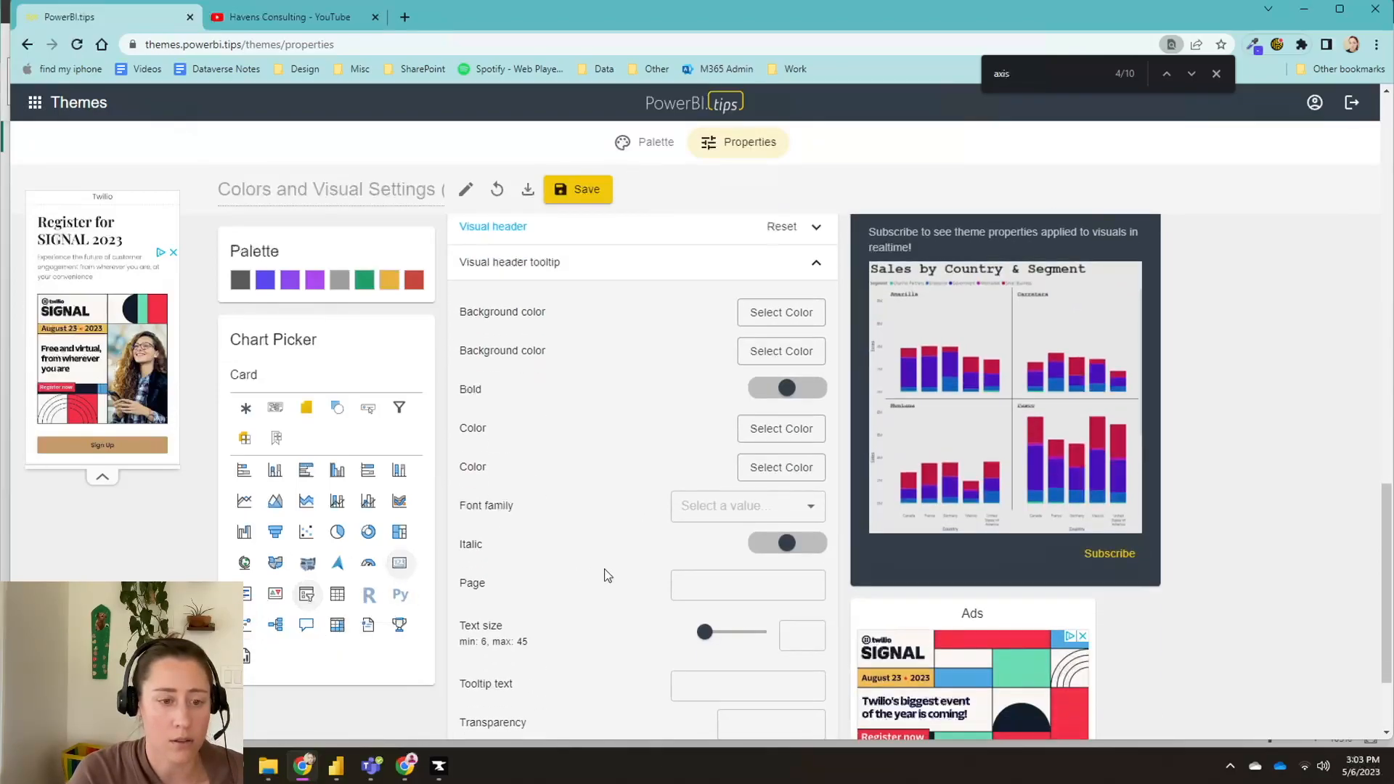
{"action": "left_click", "coordinate": [535, 266]}
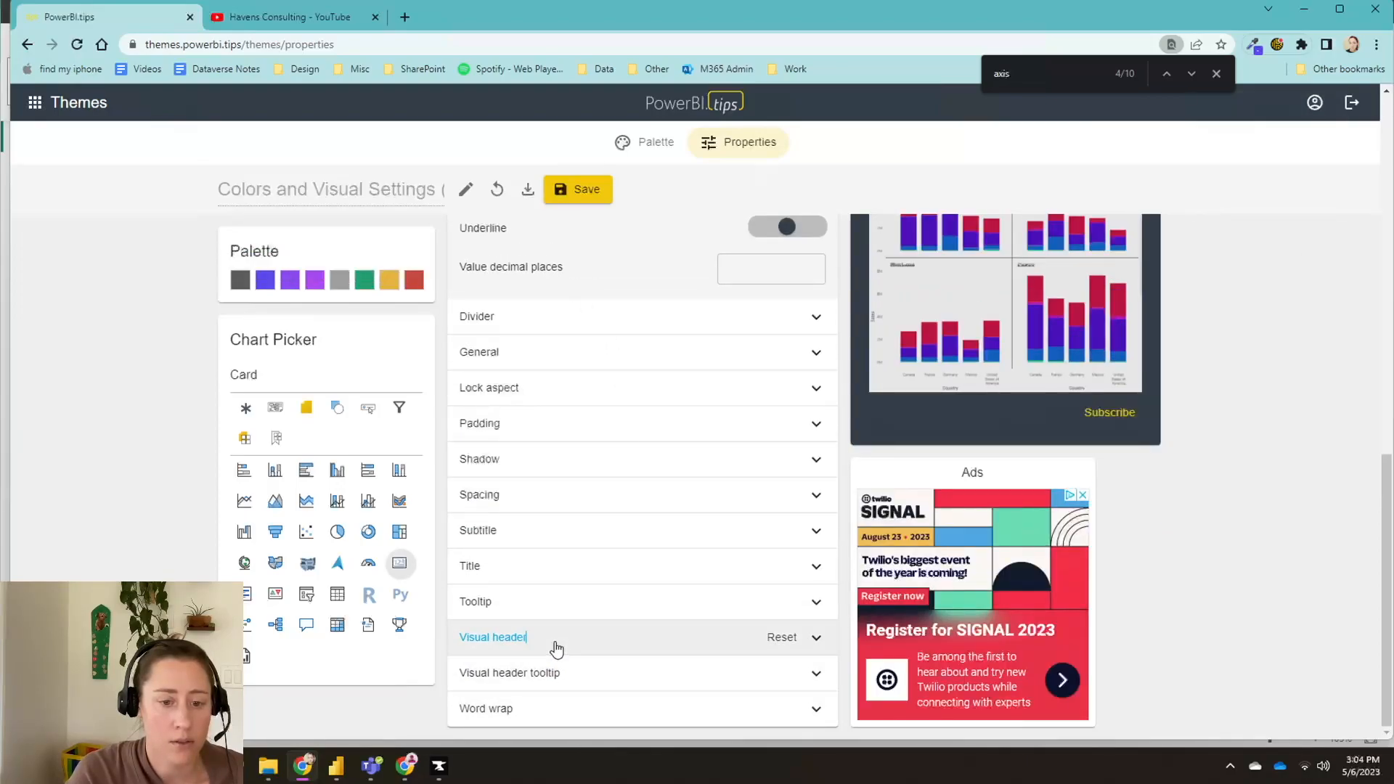
{"action": "left_click", "coordinate": [557, 646]}
{"action": "scroll", "coordinate": [617, 643], "scroll_direction": "down", "scroll_amount": 6}
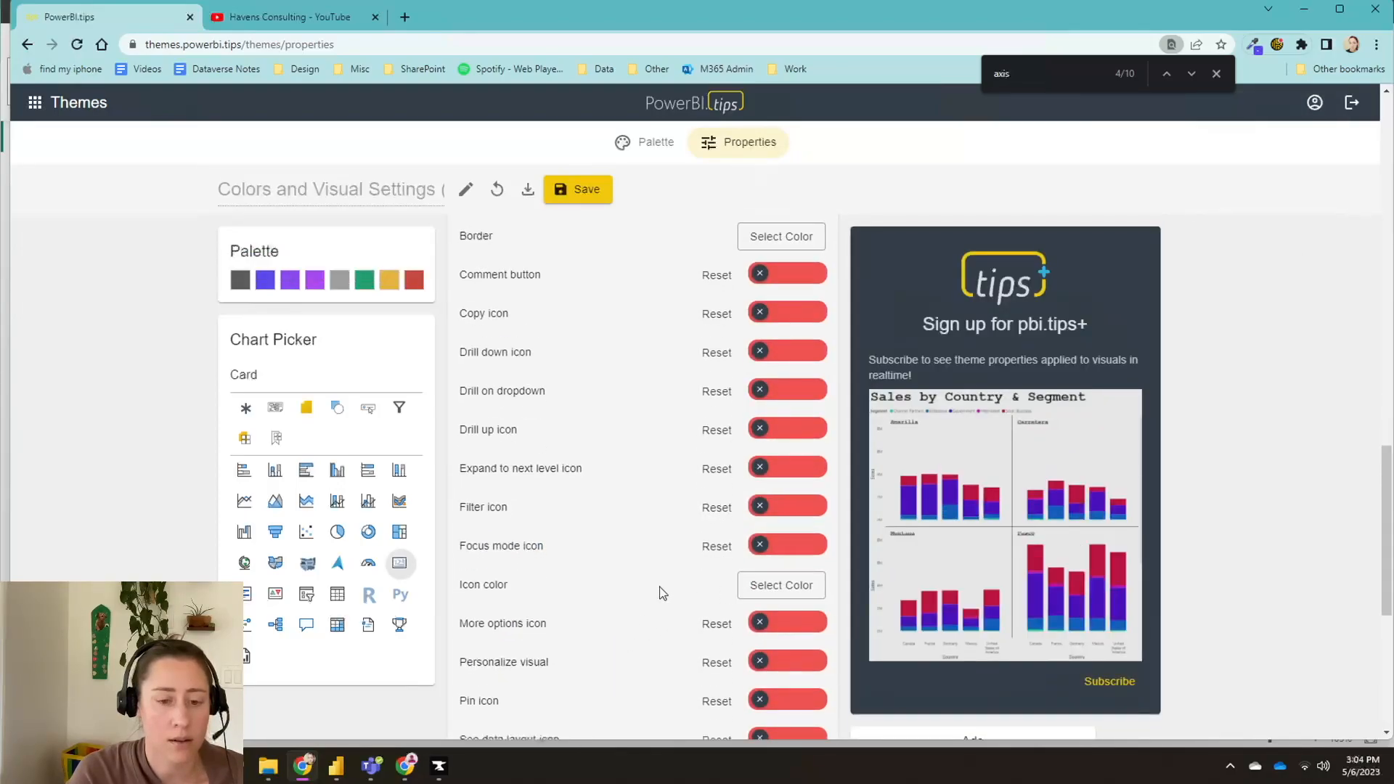
{"action": "scroll", "coordinate": [659, 590], "scroll_direction": "down", "scroll_amount": 6}
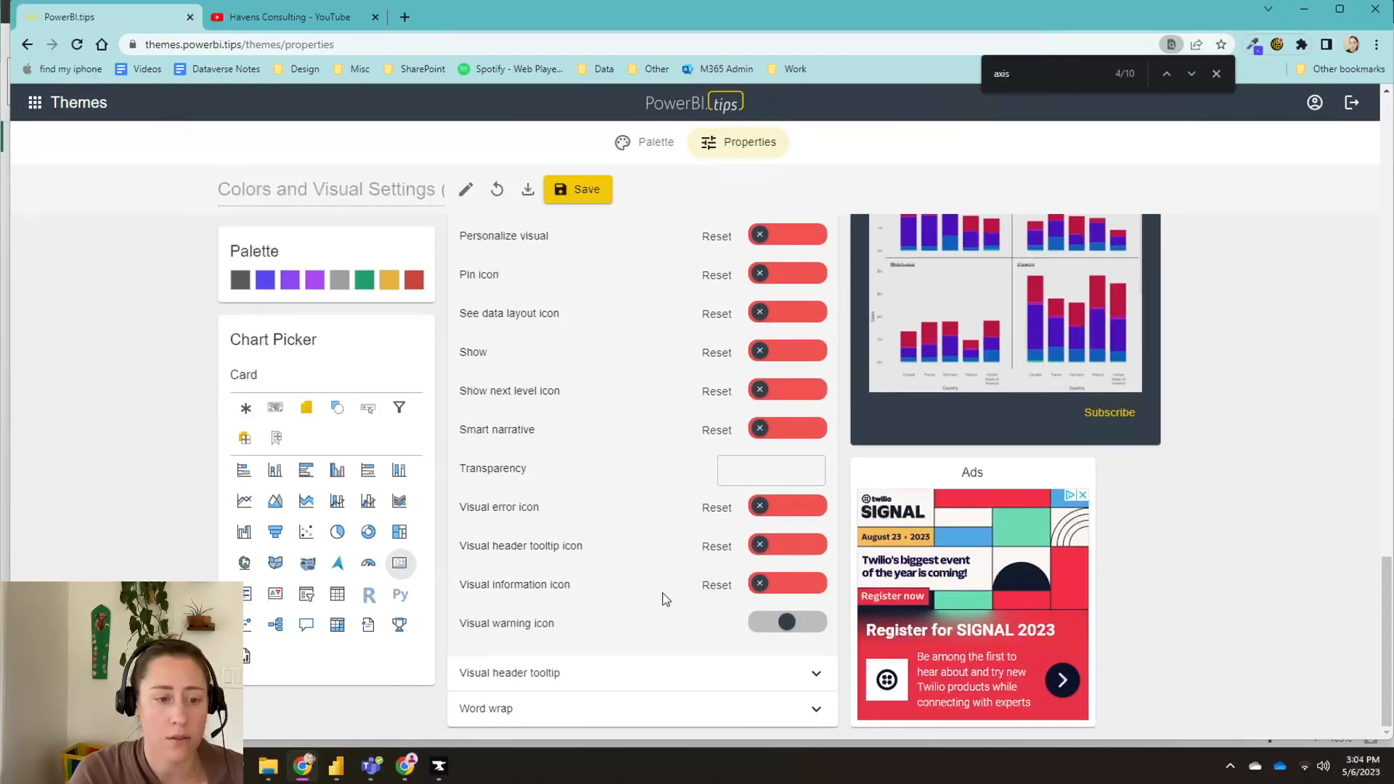
{"action": "scroll", "coordinate": [660, 588], "scroll_direction": "up", "scroll_amount": 4}
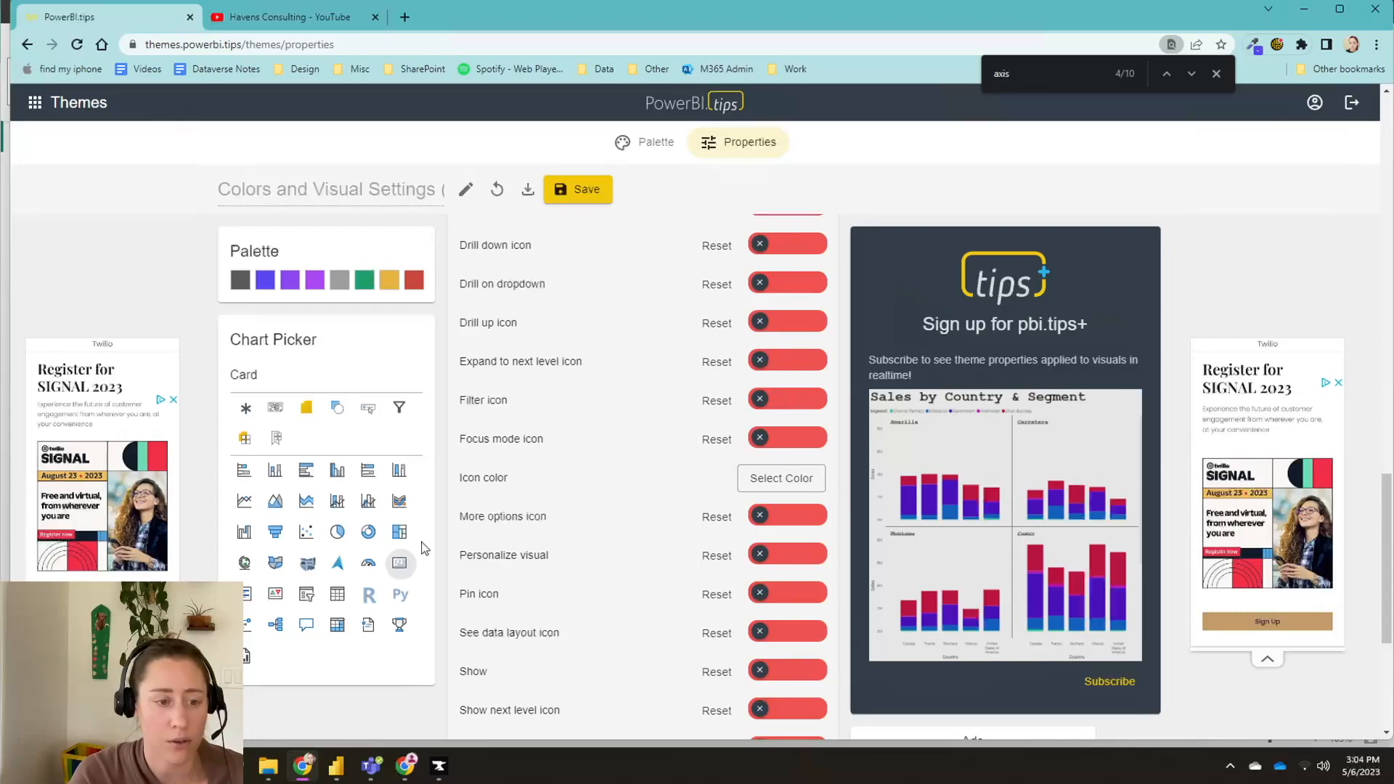
Step: Download the Colors and Visual Settings theme as JSON and import this newest file as the report theme of AdventureWorks in Power BI Desktop
{"action": "left_click", "coordinate": [526, 190]}
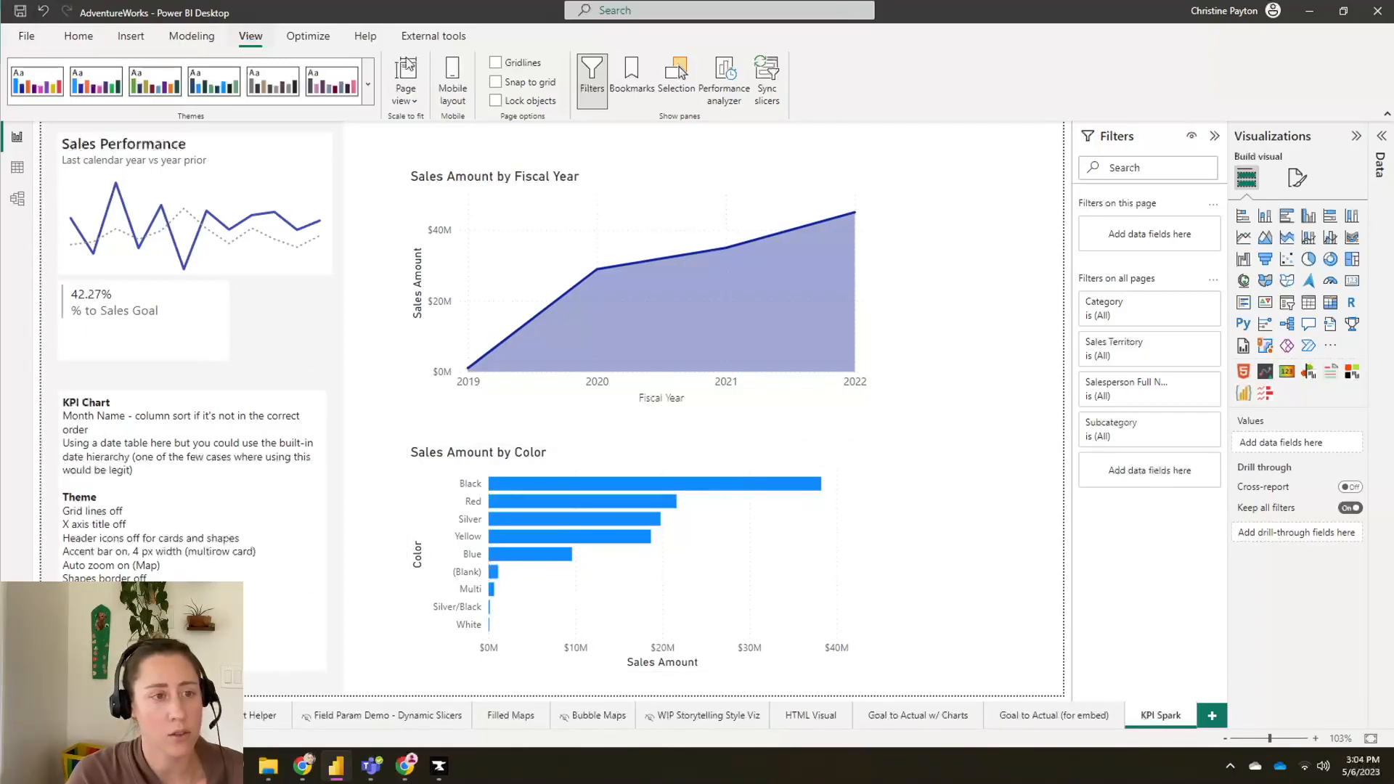
{"action": "left_click", "coordinate": [371, 86]}
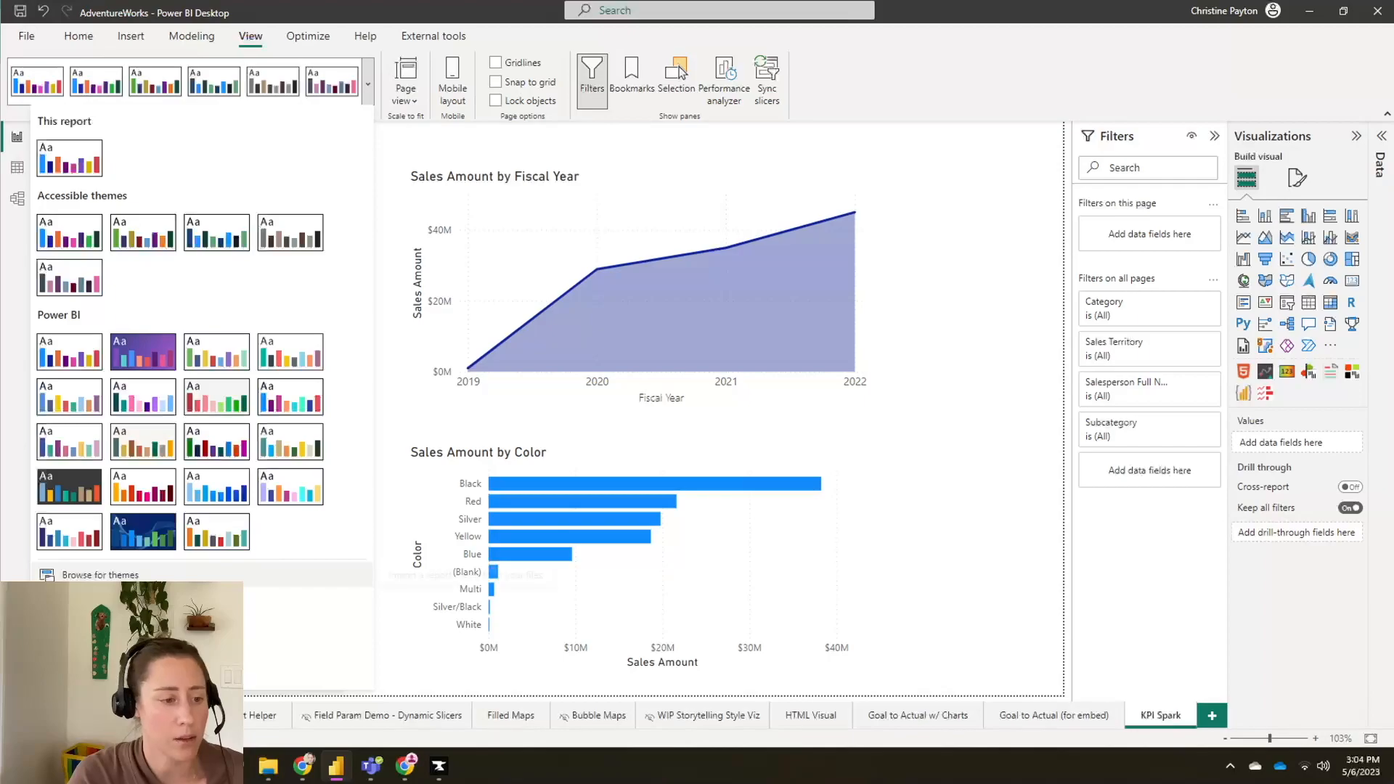
{"action": "left_click", "coordinate": [100, 574]}
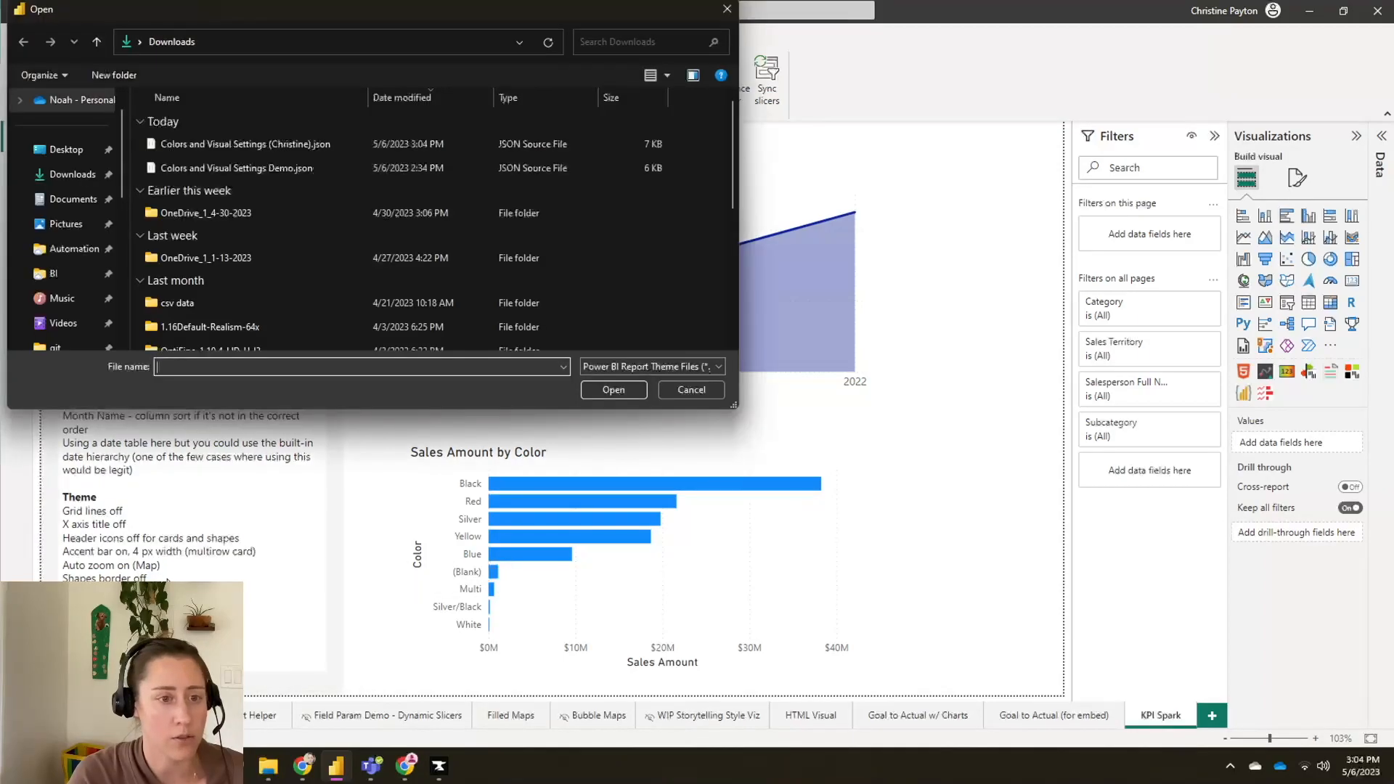
{"action": "double_click", "coordinate": [197, 143]}
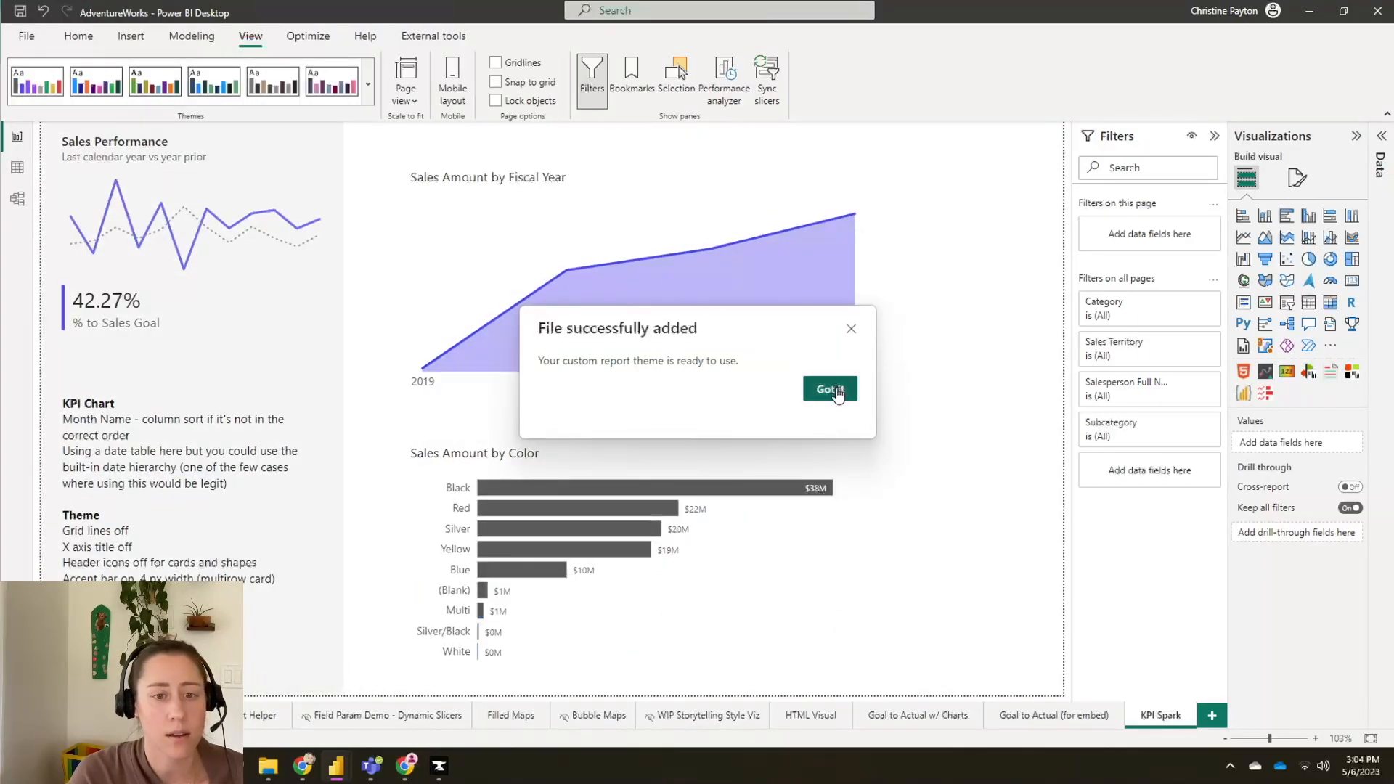
{"action": "left_click", "coordinate": [835, 390]}
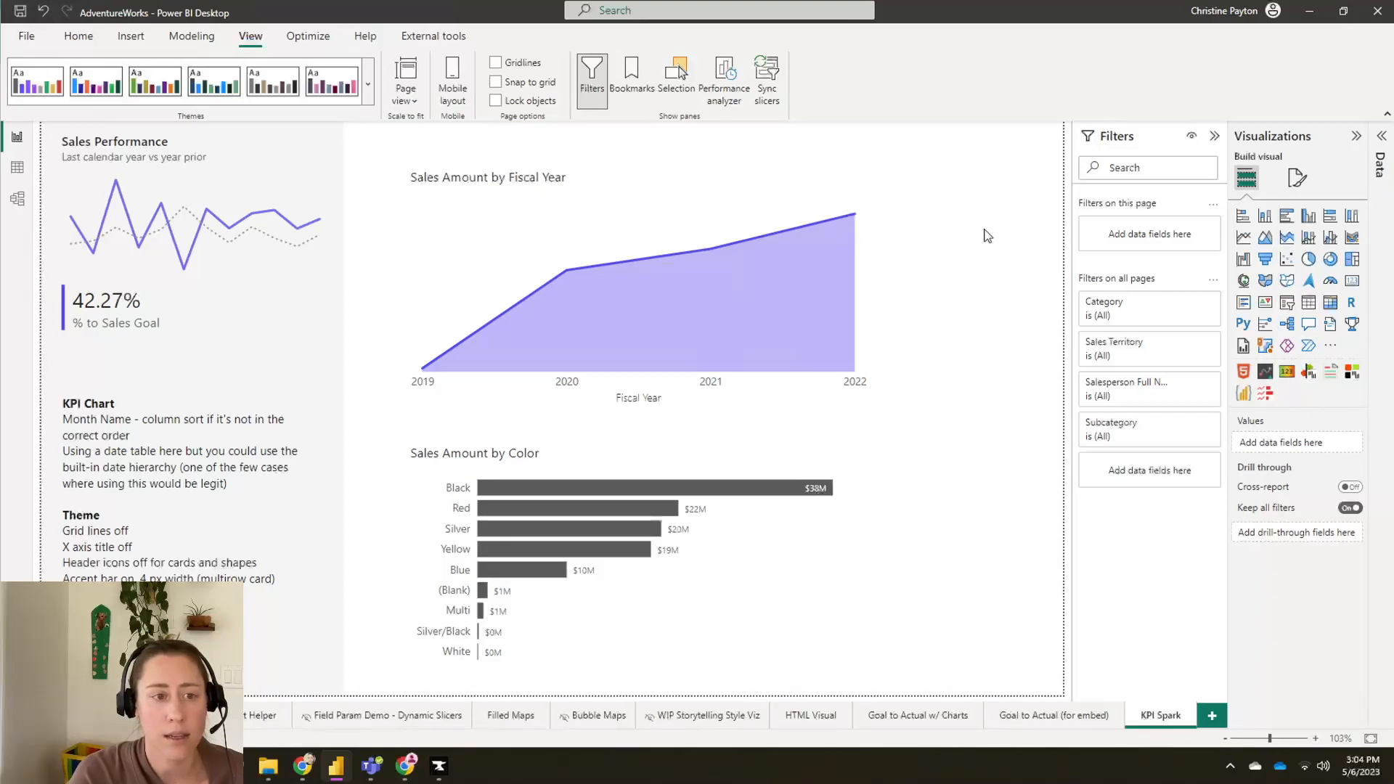